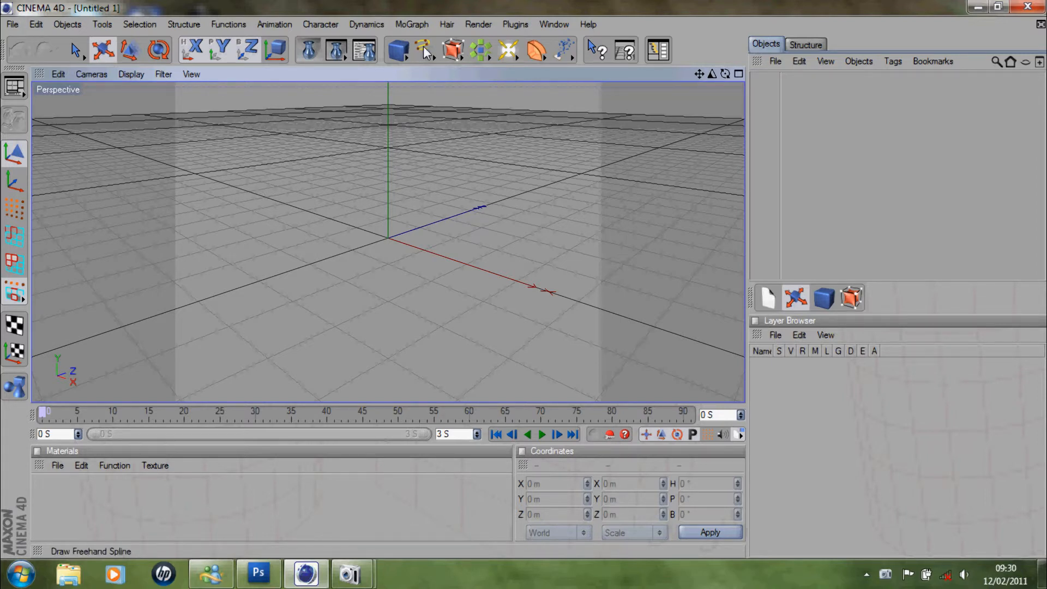
Step: Add a Text spline to the scene and set its text to RAZE
{"action": "left_click", "coordinate": [424, 49]}
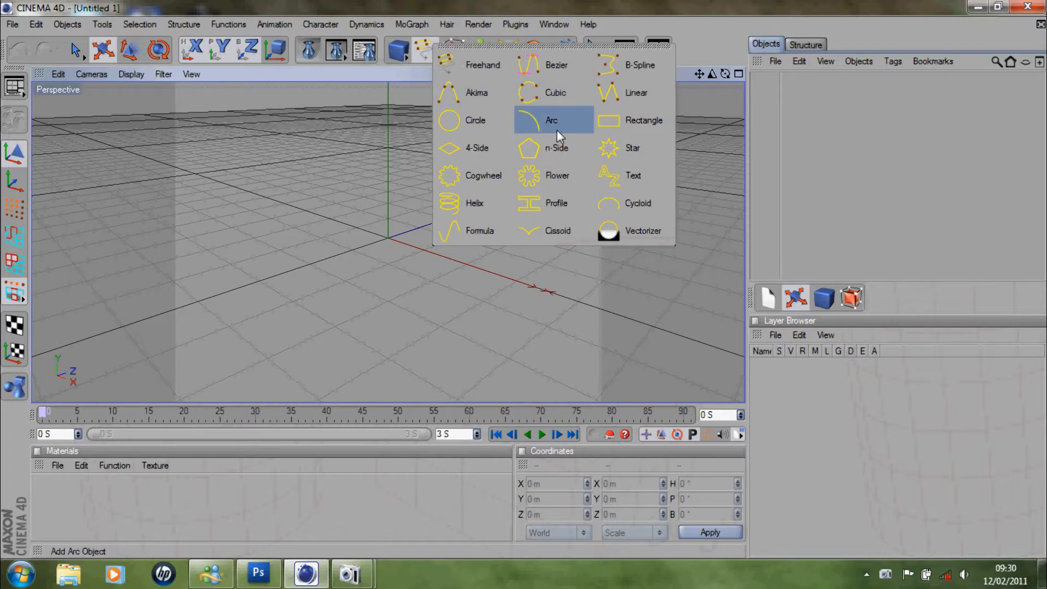
{"action": "left_click", "coordinate": [609, 175]}
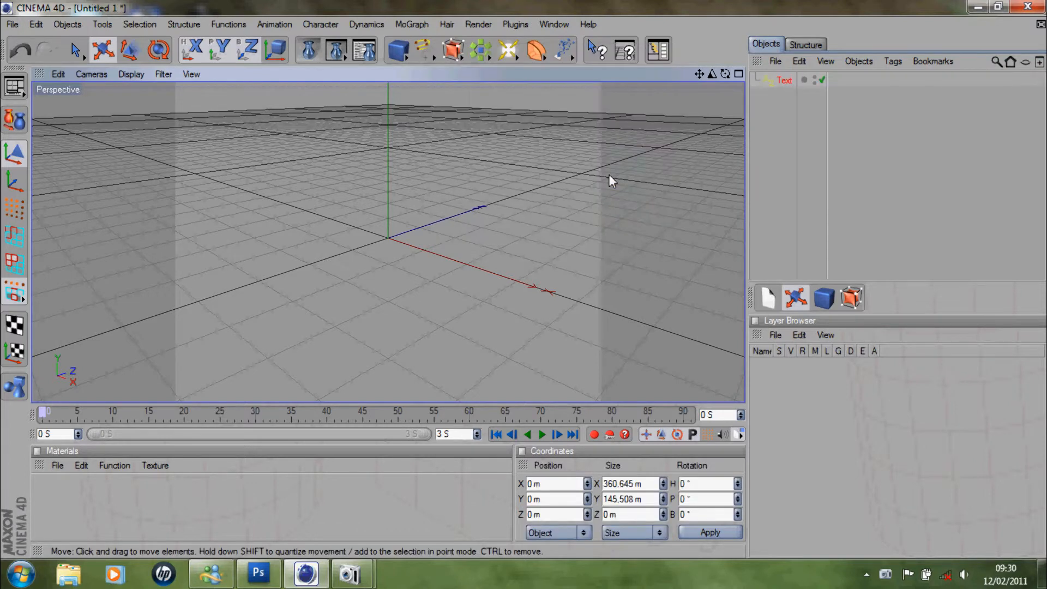
{"action": "double_click", "coordinate": [766, 79]}
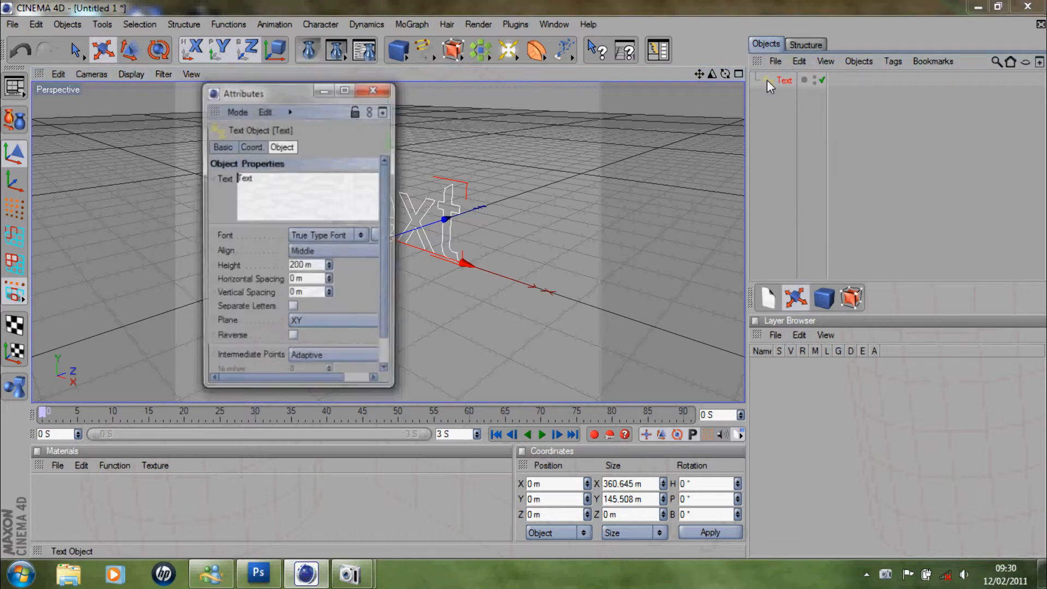
{"action": "left_click_drag", "start_coordinate": [276, 92], "coordinate": [171, 43]}
{"action": "double_click", "coordinate": [140, 130]}
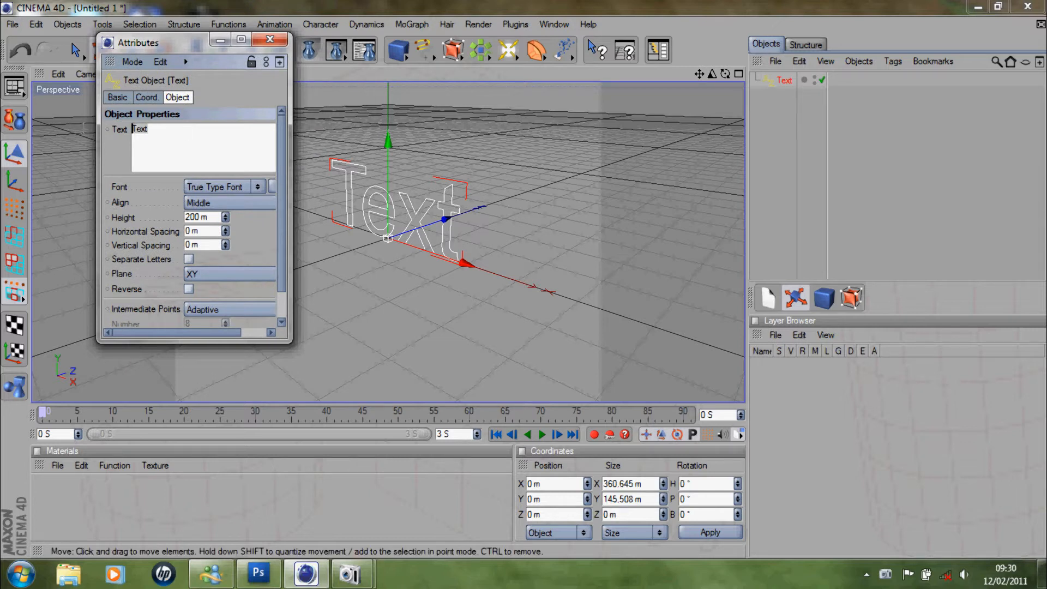
{"action": "type", "text": "RAZE"}
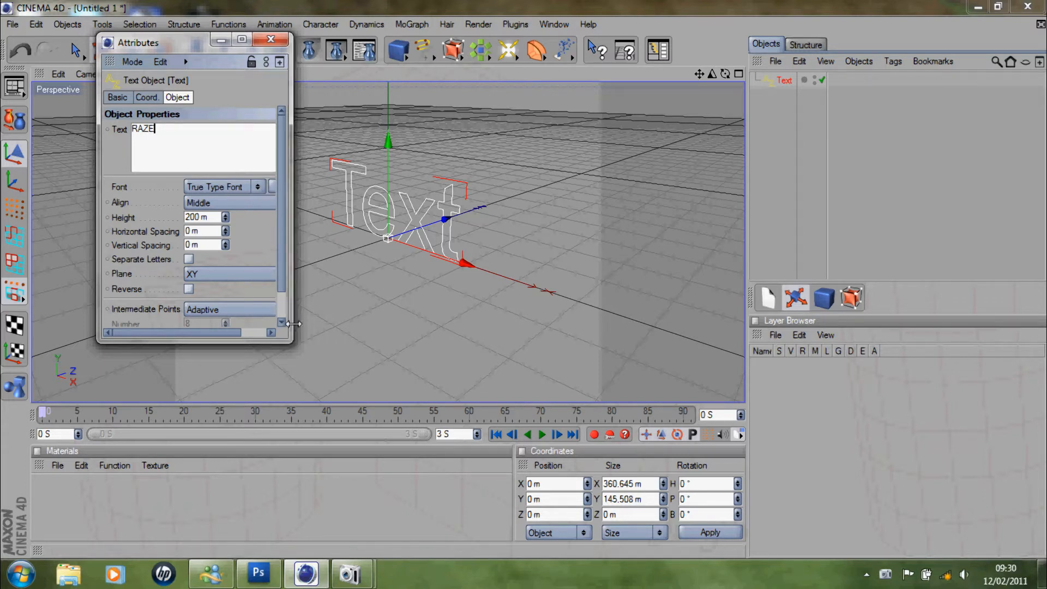
Step: Change the RAZE text's font to Bebas and close its attributes
{"action": "left_click_drag", "start_coordinate": [291, 321], "coordinate": [438, 322]}
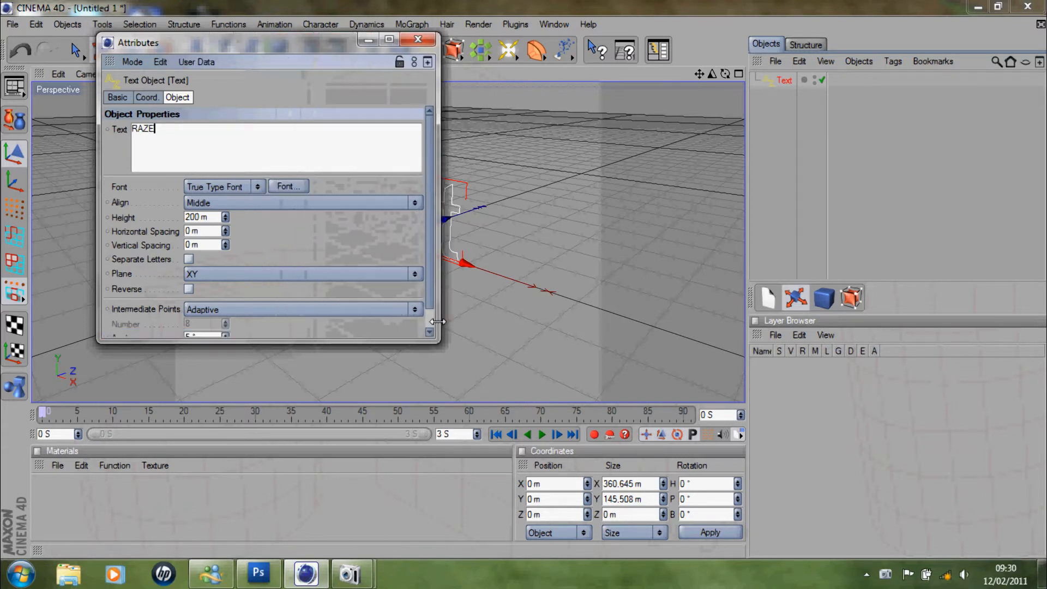
{"action": "left_click", "coordinate": [291, 188]}
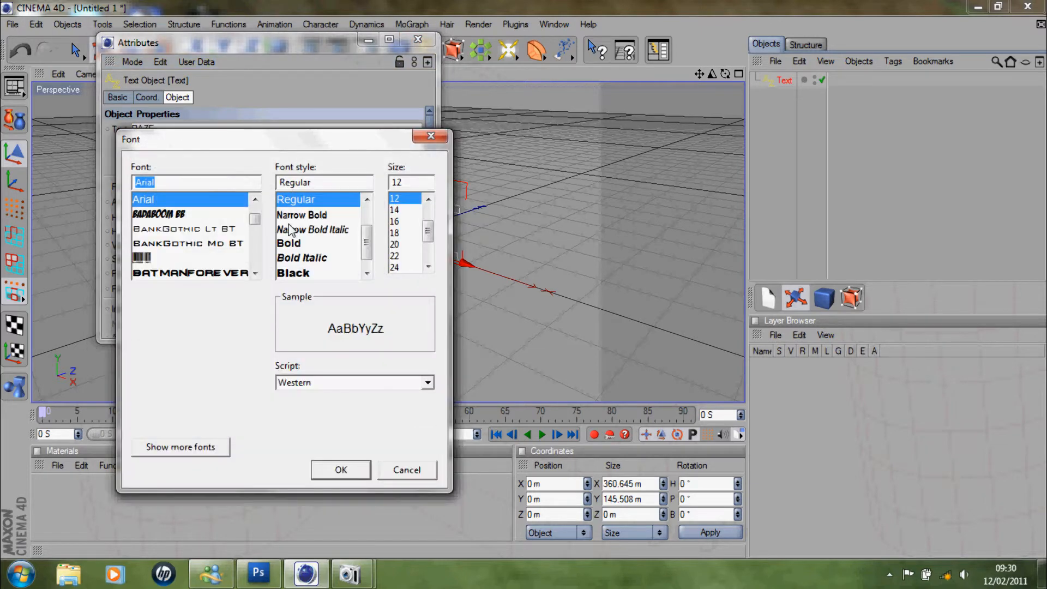
{"action": "left_click_drag", "start_coordinate": [255, 218], "coordinate": [254, 225]}
{"action": "left_click", "coordinate": [255, 199]}
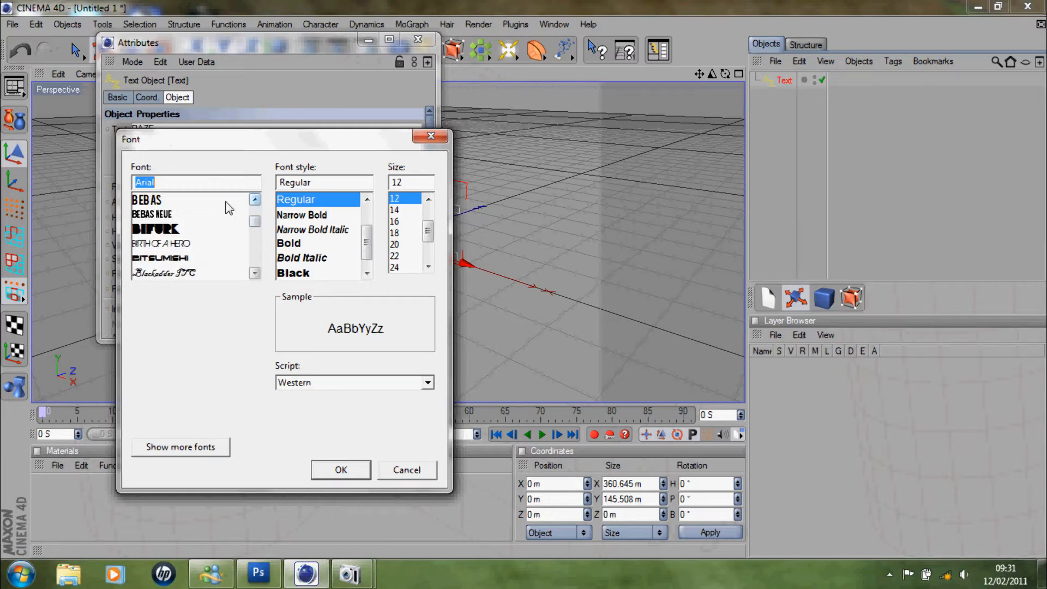
{"action": "left_click", "coordinate": [186, 204]}
{"action": "left_click", "coordinate": [340, 470]}
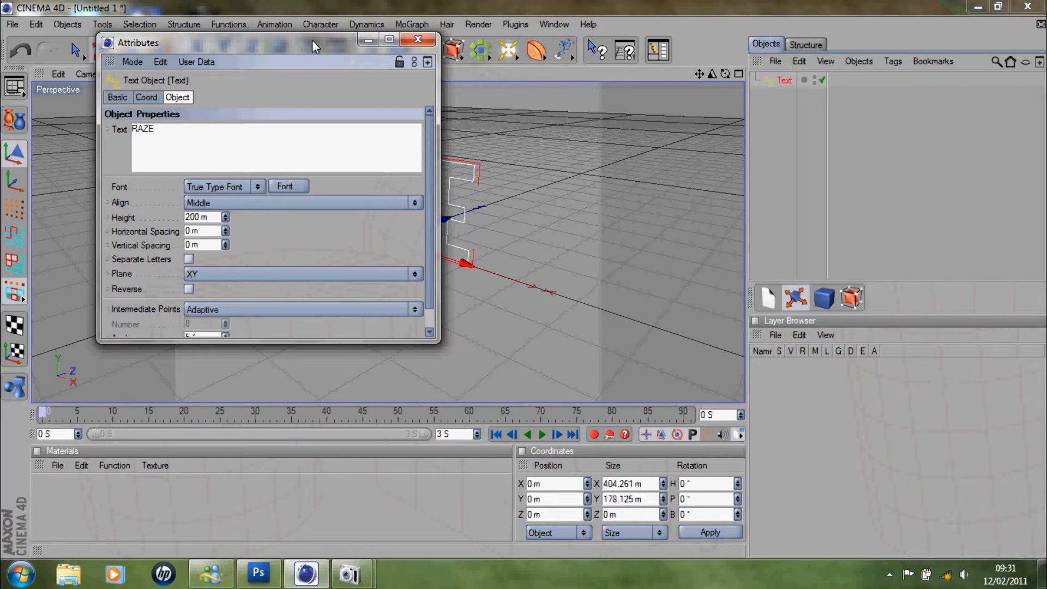
{"action": "left_click_drag", "start_coordinate": [312, 41], "coordinate": [156, 76]}
{"action": "left_click", "coordinate": [233, 72]}
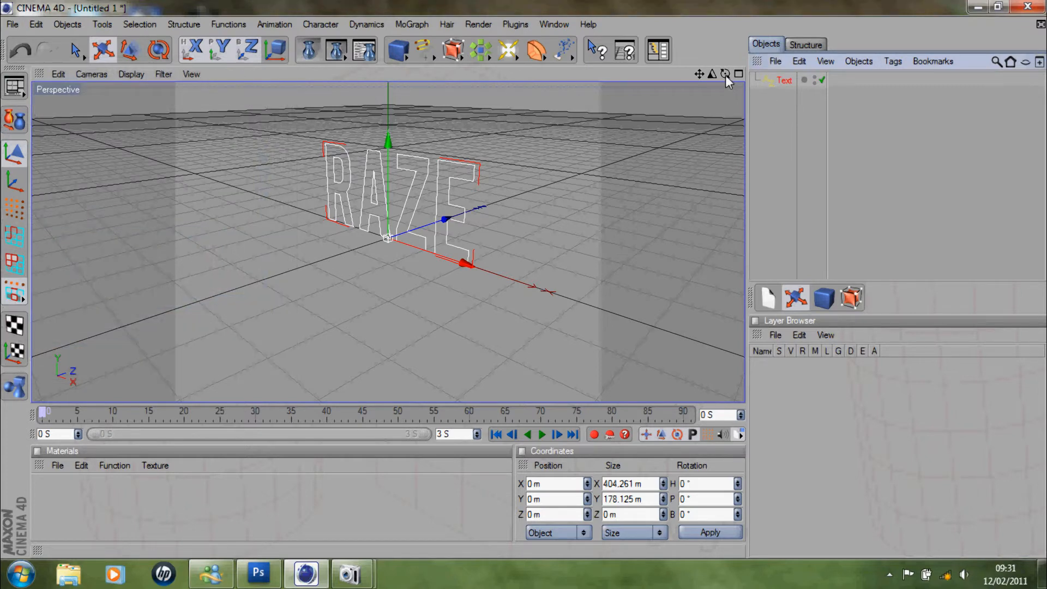
Step: Add an Extrude NURBS object and make the RAZE Text spline its child
{"action": "mouse_move", "coordinate": [725, 75]}
{"action": "left_mouse_down"}
{"action": "mouse_move", "coordinate": [525, 279]}
{"action": "mouse_move", "coordinate": [725, 76]}
{"action": "left_mouse_up"}
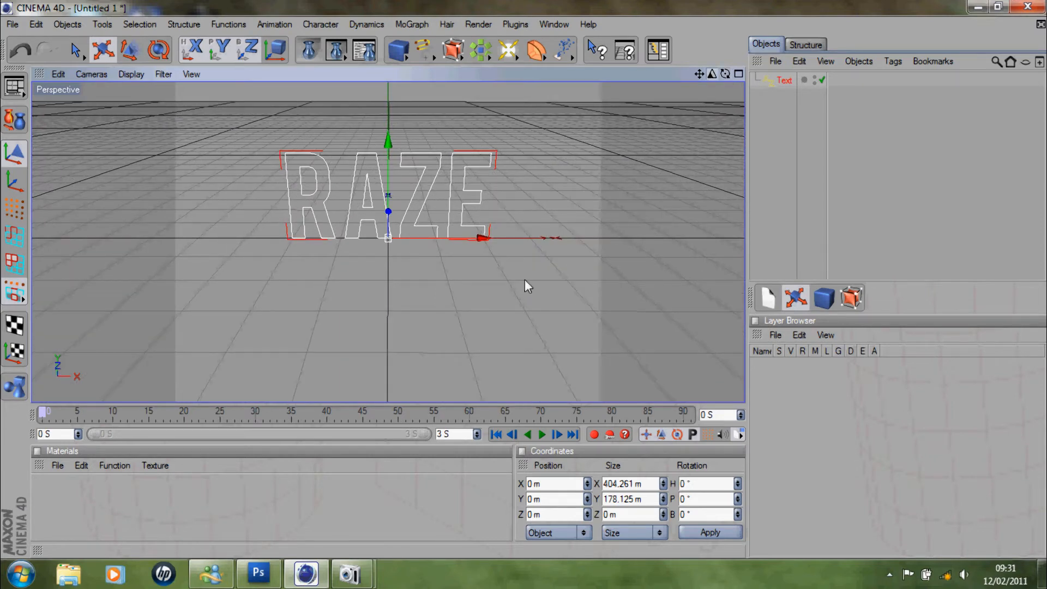
{"action": "left_click_drag", "start_coordinate": [524, 279], "coordinate": [699, 74]}
{"action": "left_click", "coordinate": [457, 46]}
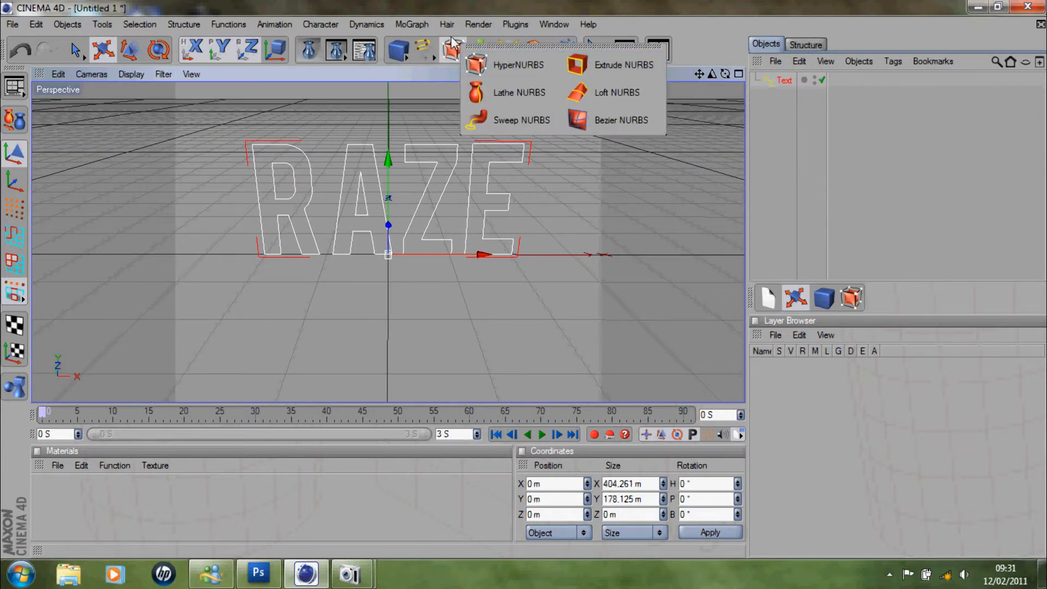
{"action": "left_click", "coordinate": [451, 49]}
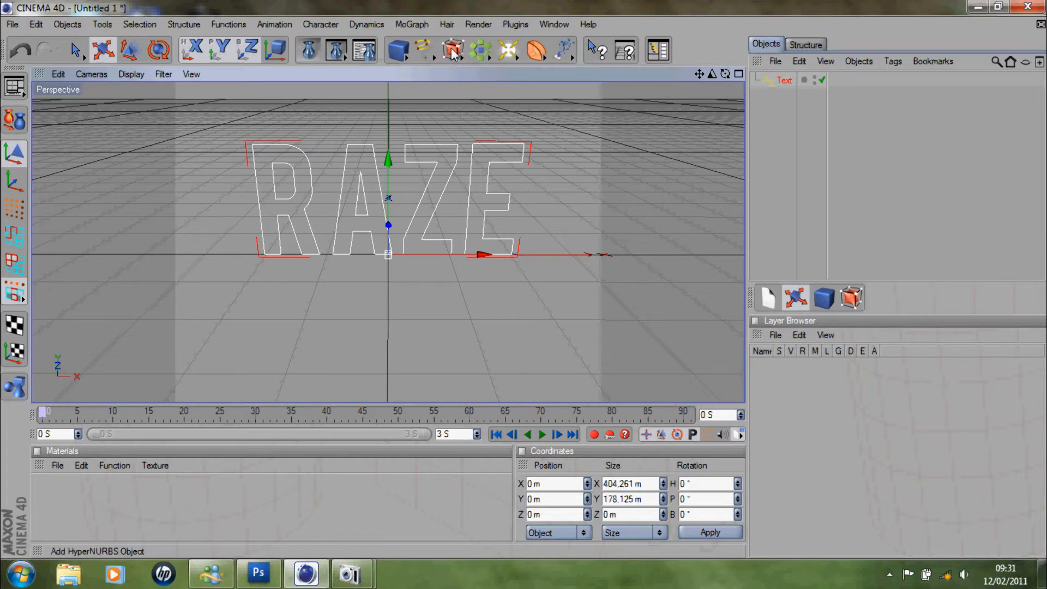
{"action": "left_click", "coordinate": [451, 49]}
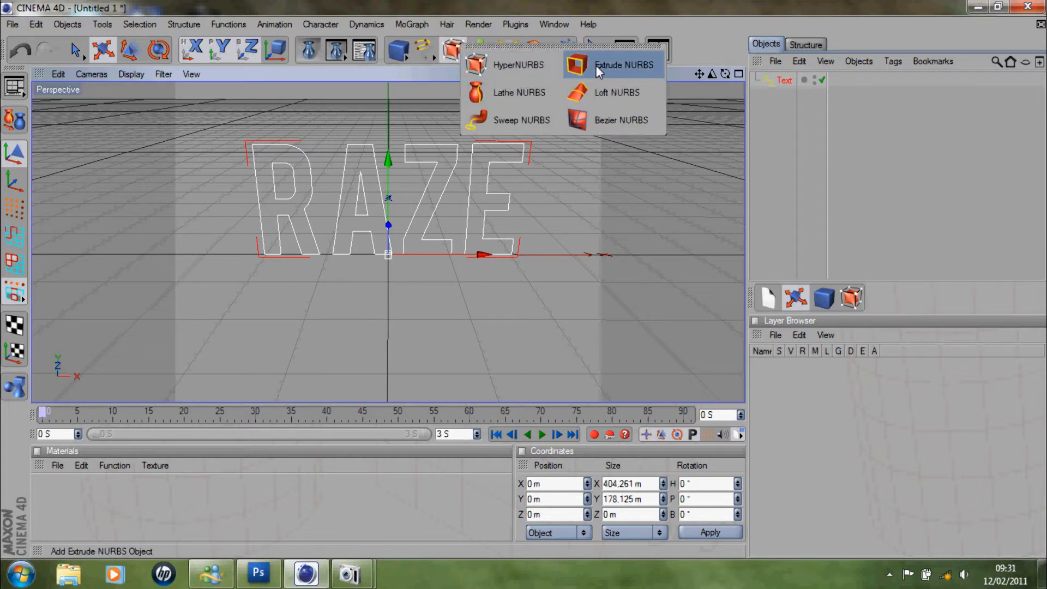
{"action": "left_click", "coordinate": [596, 65]}
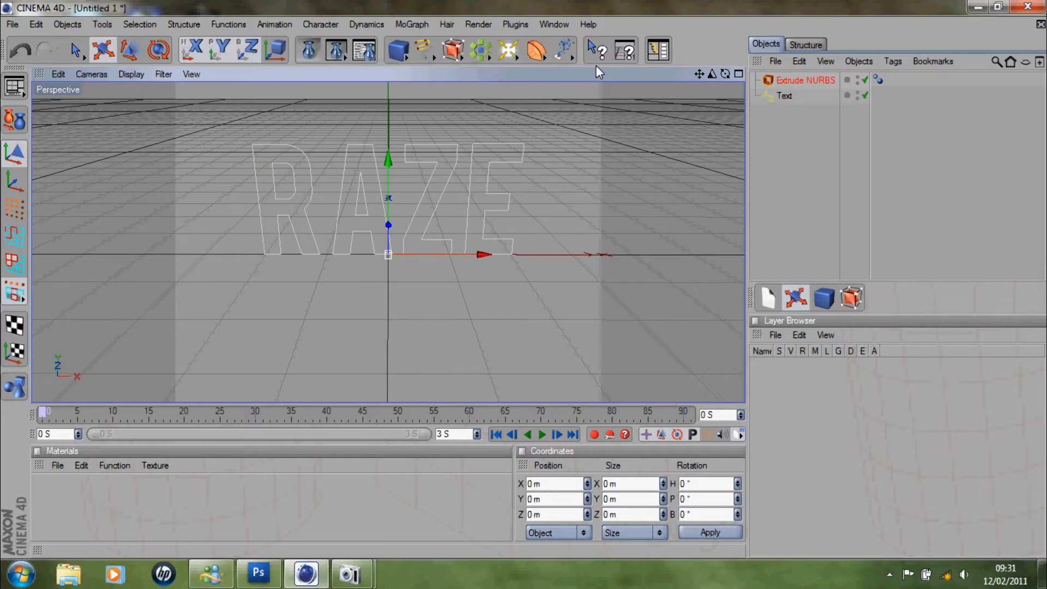
{"action": "left_click", "coordinate": [777, 96]}
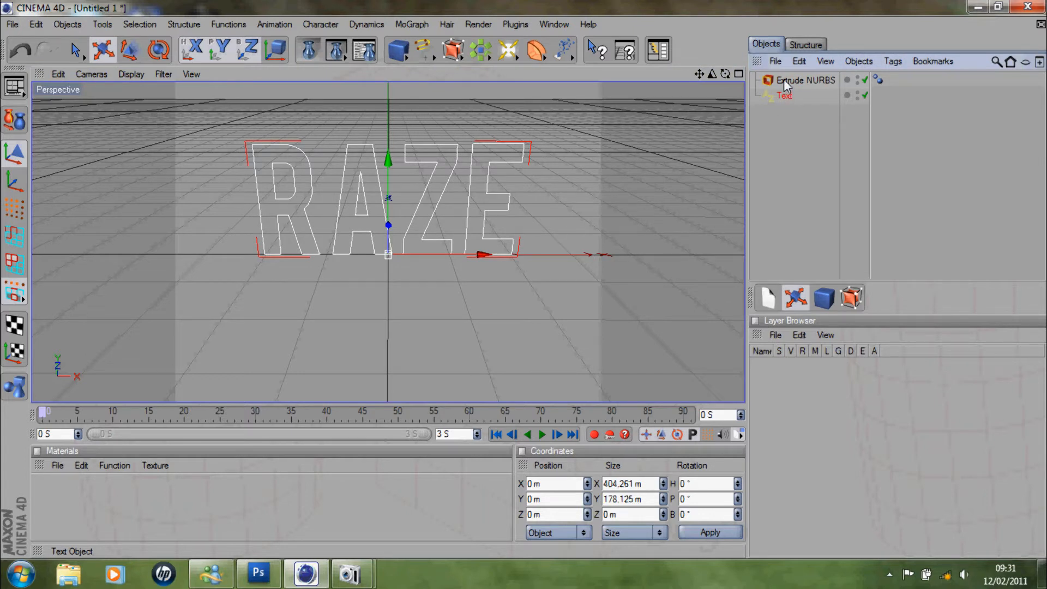
{"action": "left_click_drag", "start_coordinate": [784, 79], "coordinate": [524, 279]}
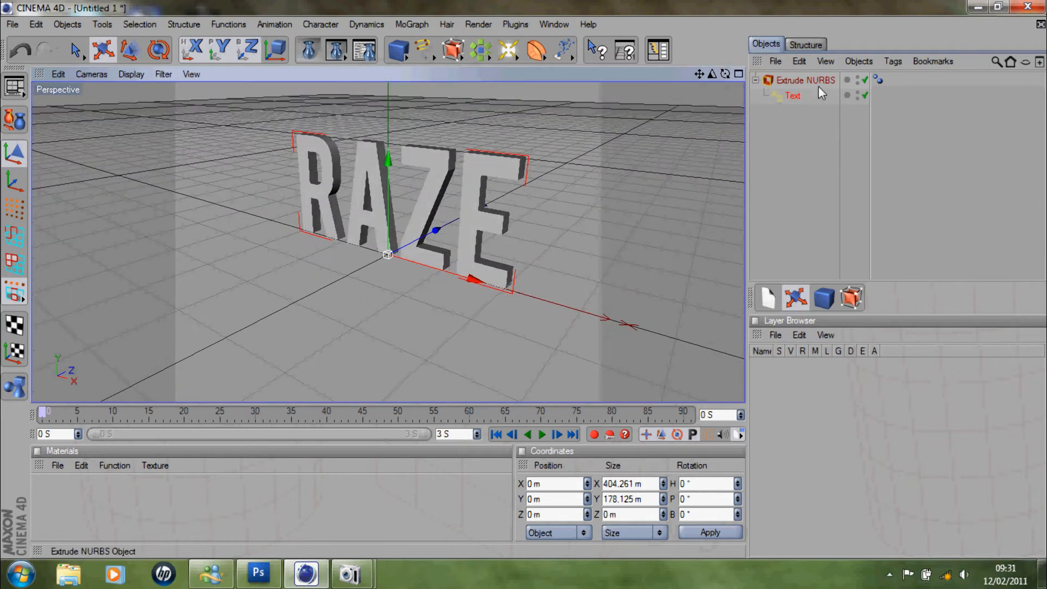
Step: Set the Extrude NURBS object's Z movement to 100 m
{"action": "double_click", "coordinate": [769, 77]}
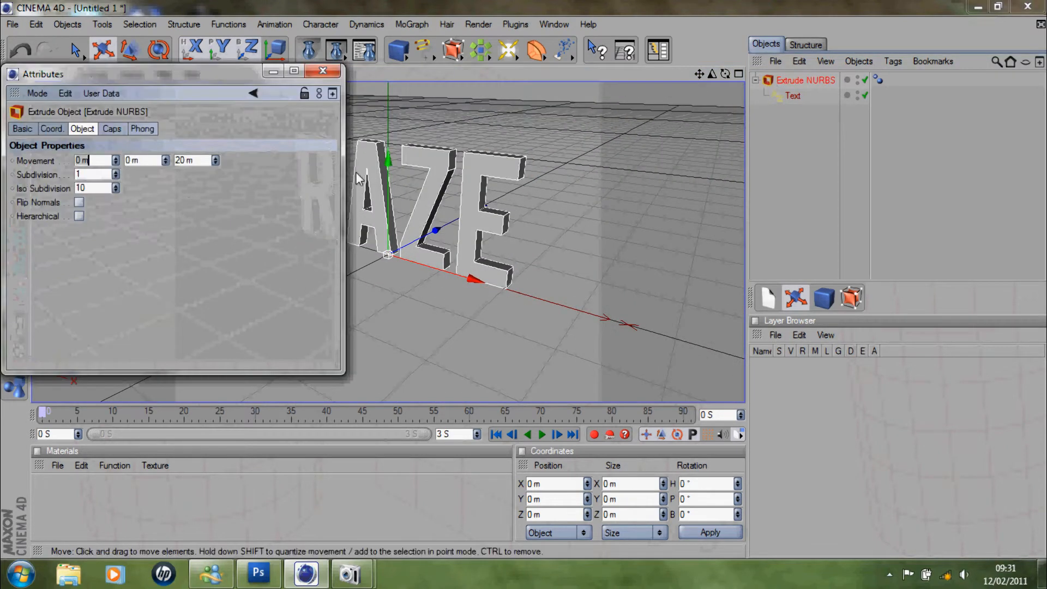
{"action": "left_click", "coordinate": [182, 160]}
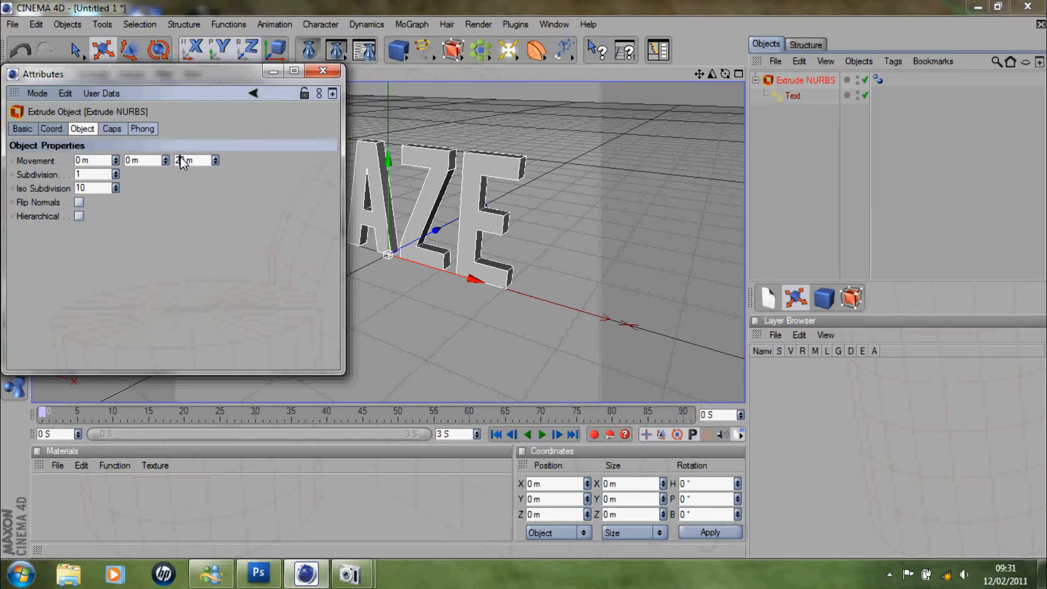
{"action": "key", "text": "BackSpace"}
{"action": "type", "text": "10"}
{"action": "key", "text": "Return"}
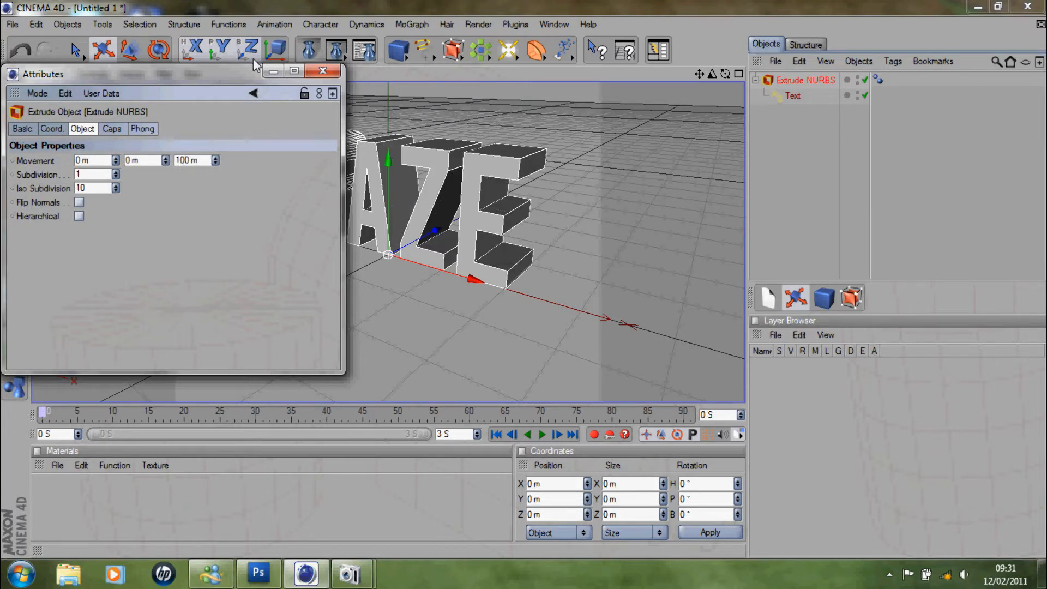
{"action": "left_click", "coordinate": [323, 71]}
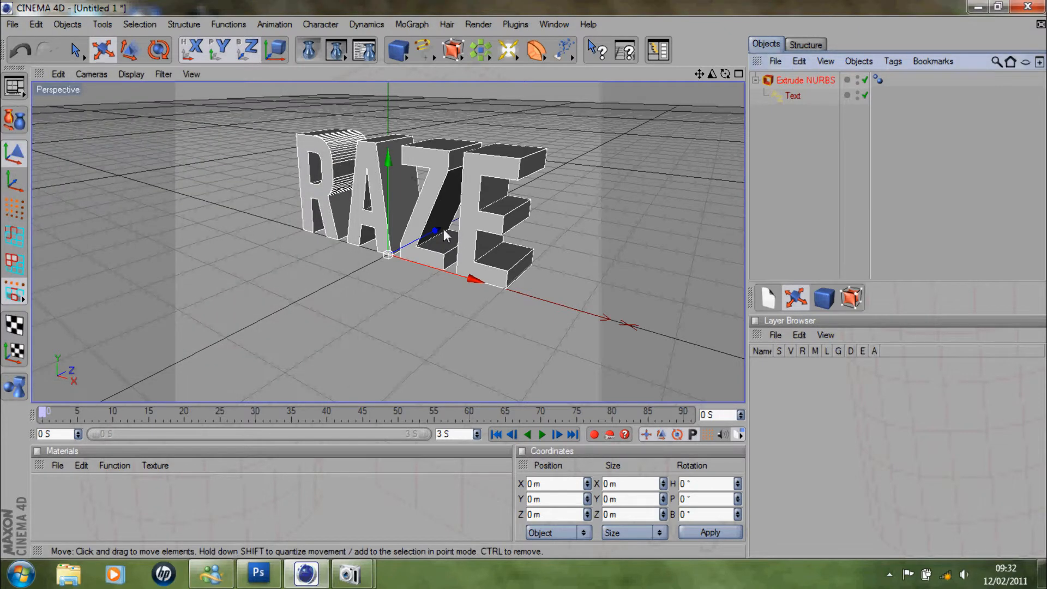
Step: Duplicate the Extrude NURBS object together with its Text child by copying and pasting both
{"action": "left_click", "coordinate": [787, 98]}
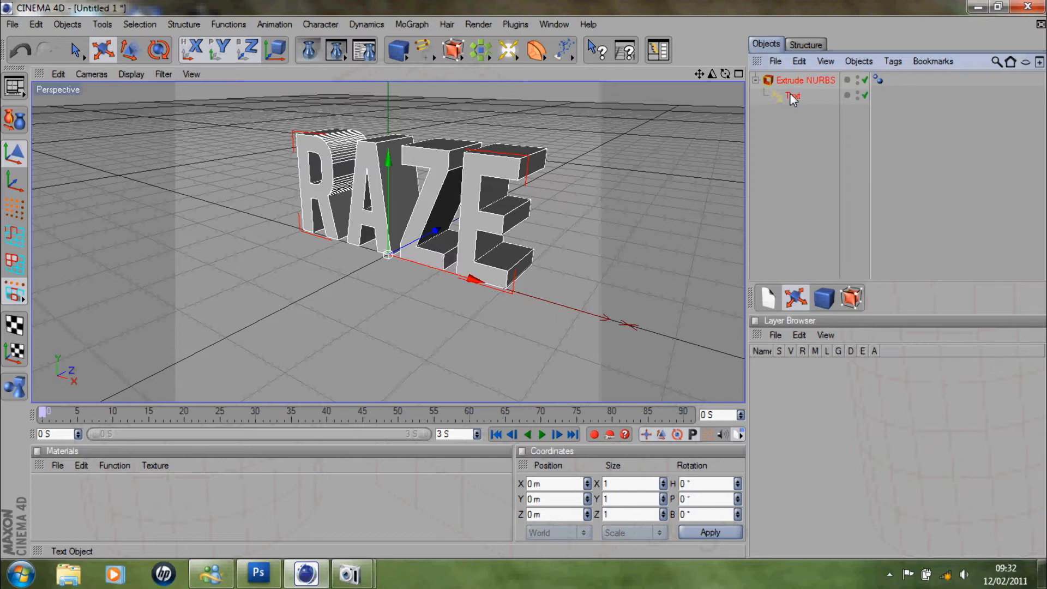
{"action": "left_click", "coordinate": [796, 65]}
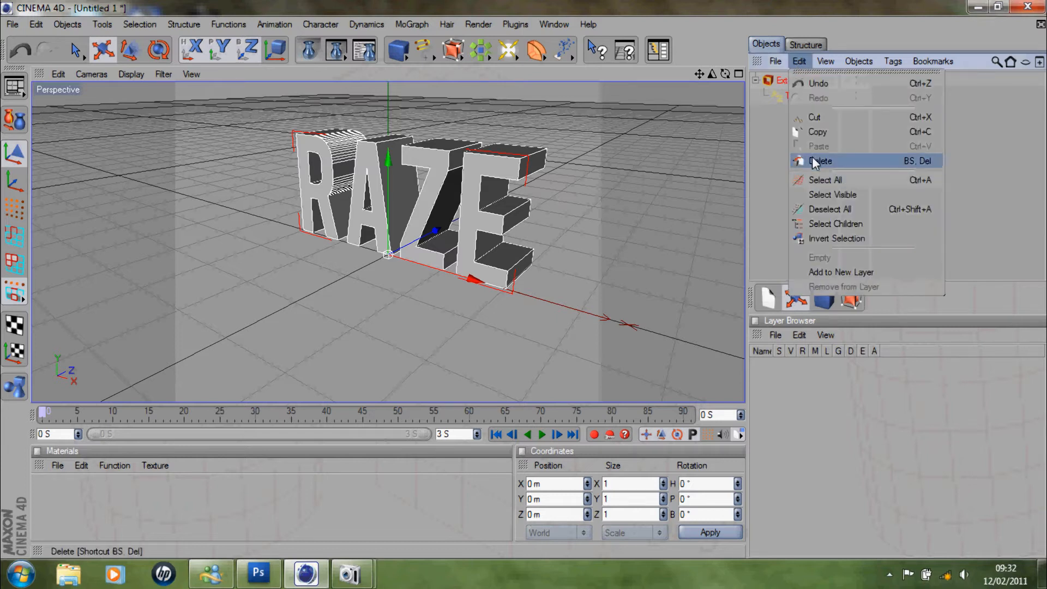
{"action": "left_click", "coordinate": [825, 132]}
{"action": "left_click", "coordinate": [807, 63]}
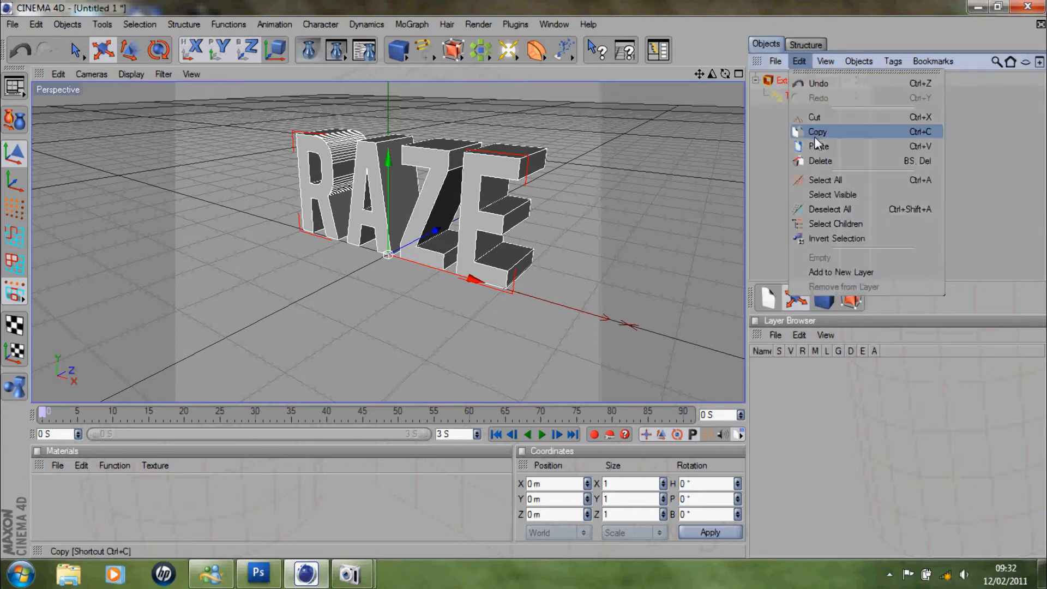
{"action": "left_click", "coordinate": [816, 142]}
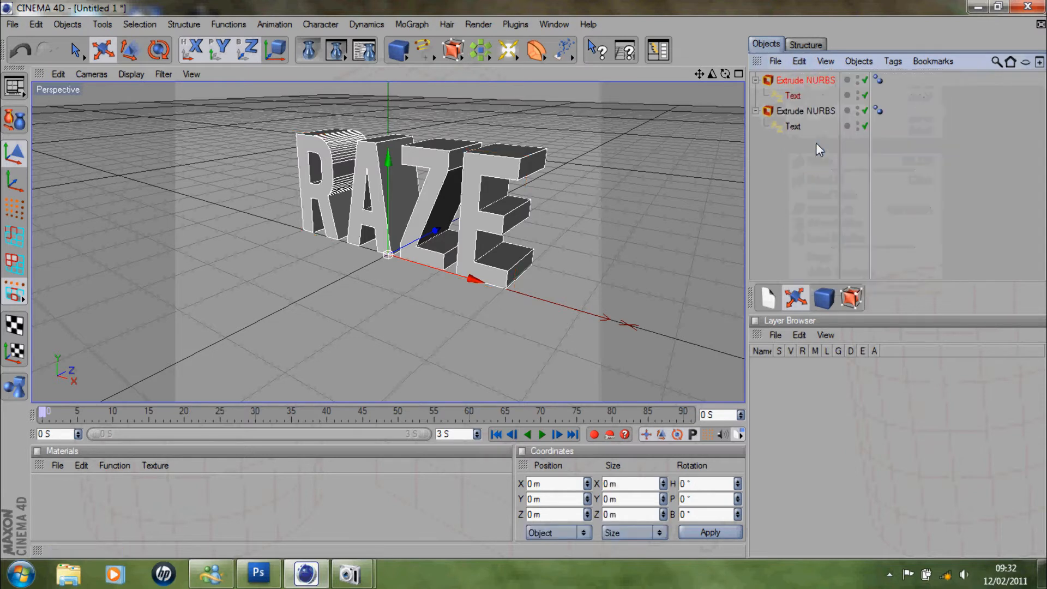
Step: Set the second listed Extrude NURBS's Z movement to 80 m and shift the object to about 10 m along Z
{"action": "left_click", "coordinate": [770, 110]}
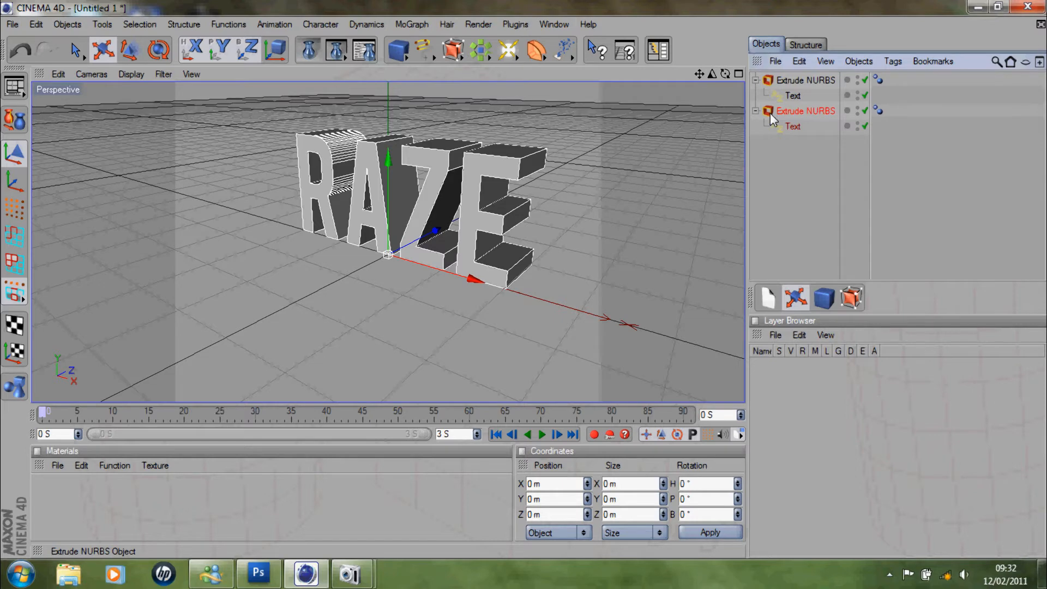
{"action": "double_click", "coordinate": [770, 113]}
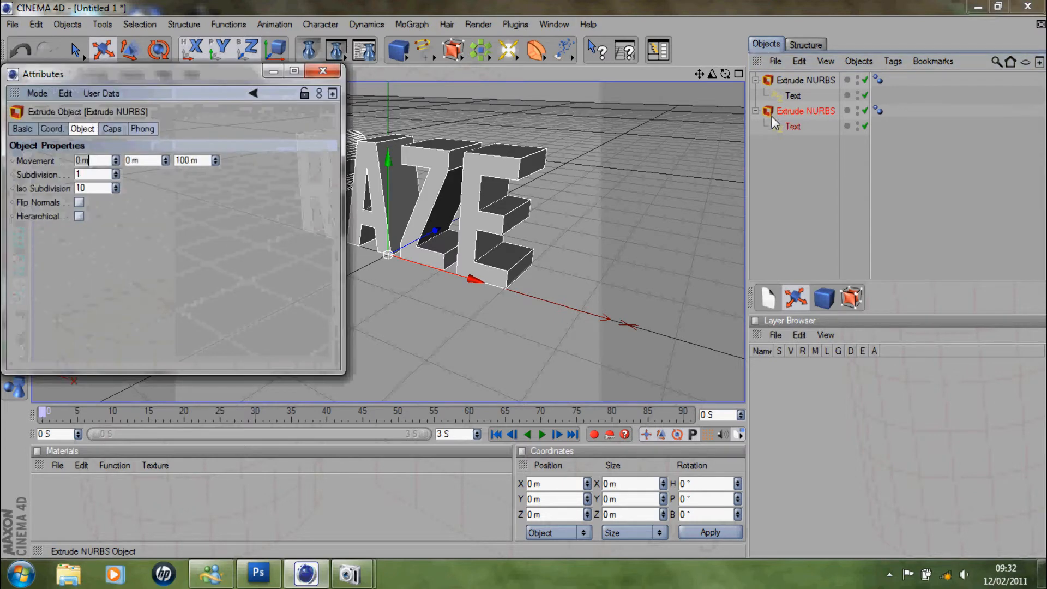
{"action": "left_click", "coordinate": [180, 161]}
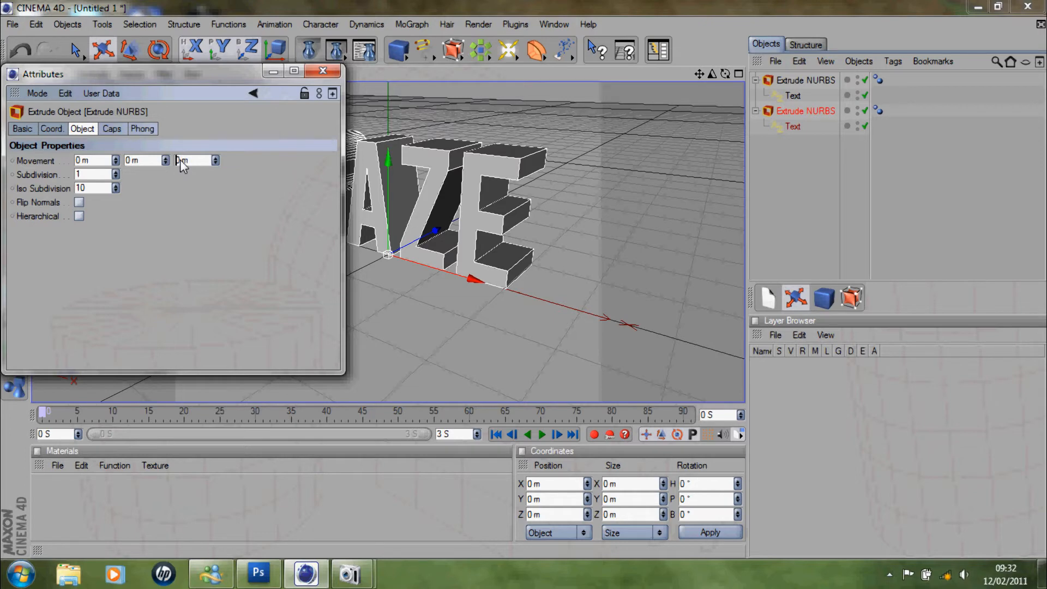
{"action": "type", "text": "8"}
{"action": "key", "text": "Return"}
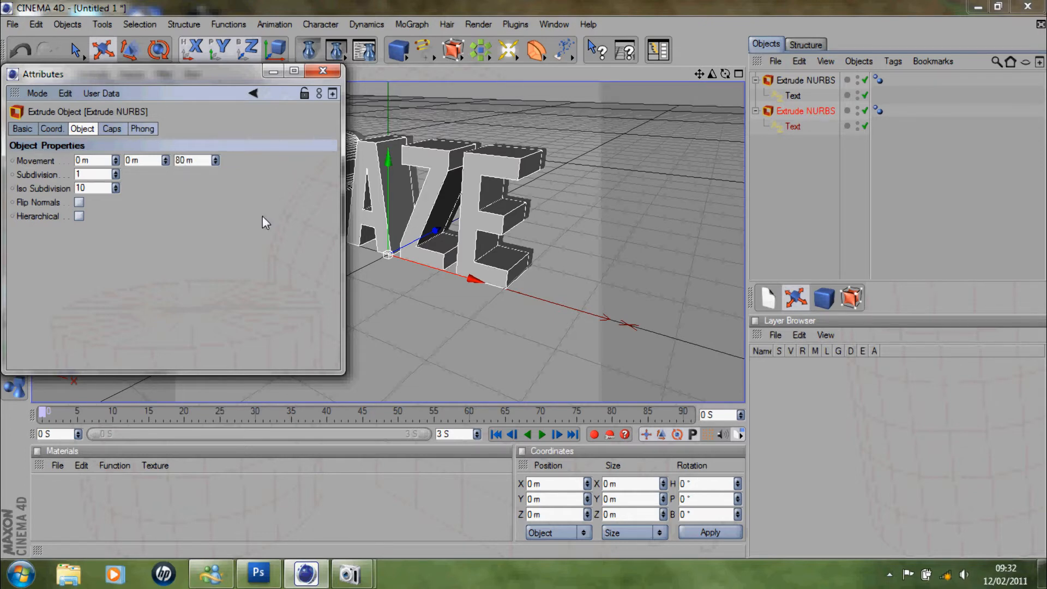
{"action": "left_click", "coordinate": [320, 72]}
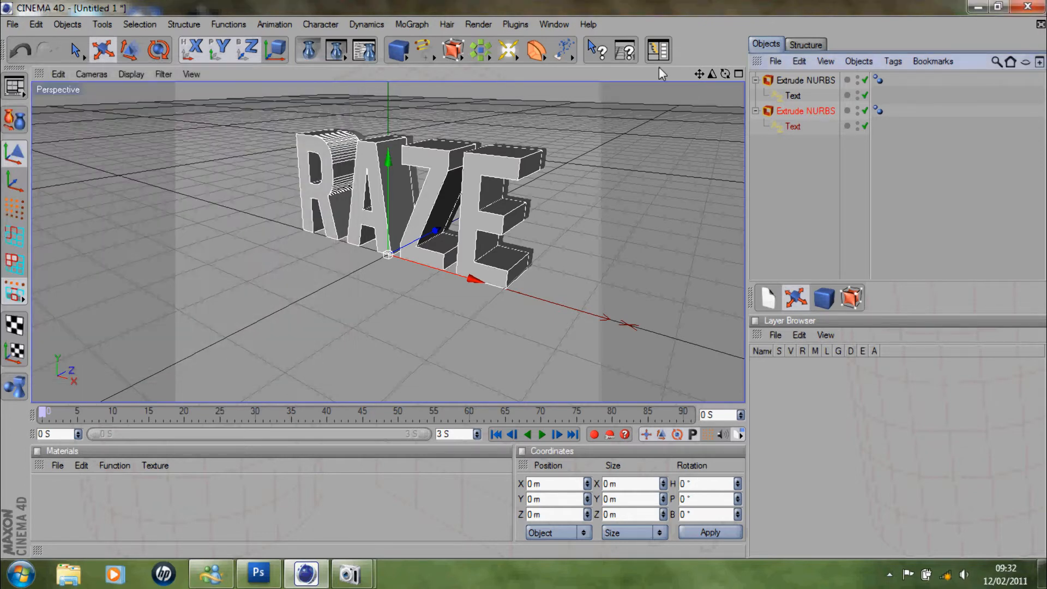
{"action": "left_click_drag", "start_coordinate": [726, 71], "coordinate": [486, 256]}
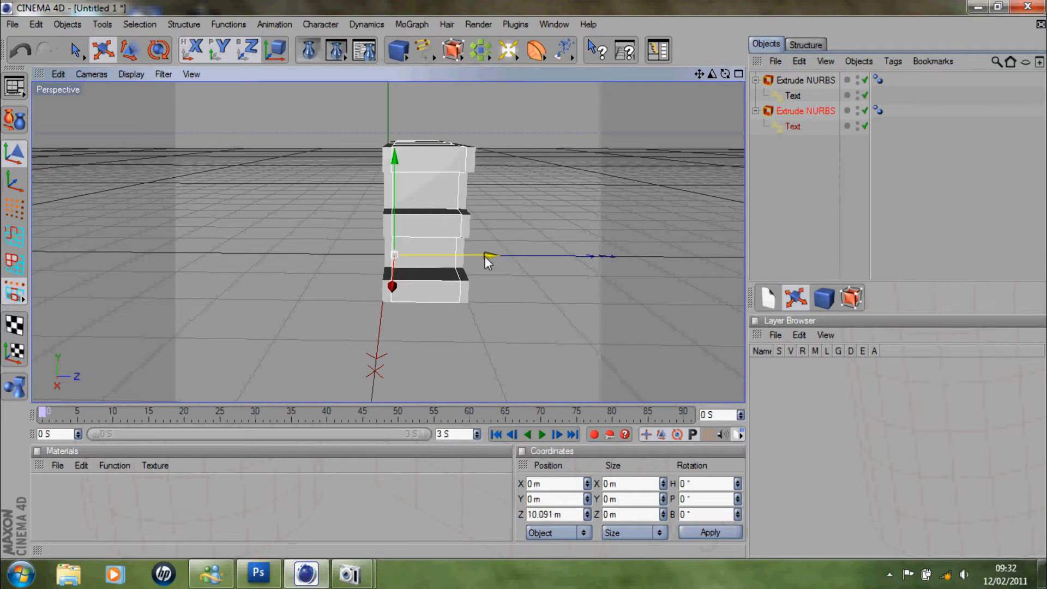
{"action": "mouse_move", "coordinate": [725, 75]}
{"action": "left_mouse_down"}
{"action": "mouse_move", "coordinate": [525, 280]}
{"action": "mouse_move", "coordinate": [727, 79]}
{"action": "left_mouse_up"}
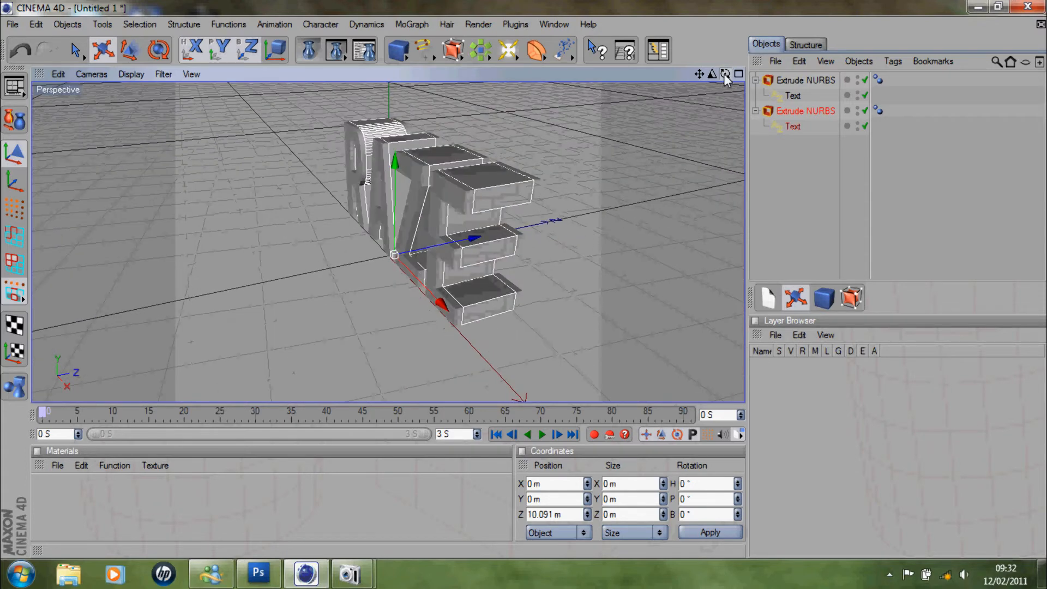
Step: Set the second listed Extrude NURBS's start cap to Fillet with a 2 m radius
{"action": "double_click", "coordinate": [773, 111]}
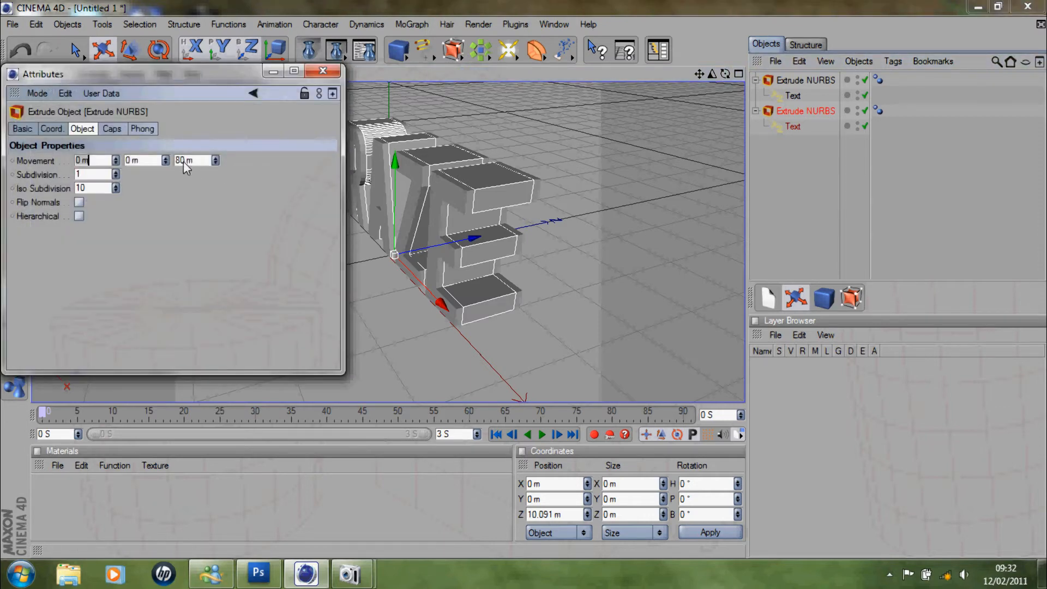
{"action": "left_click", "coordinate": [115, 133]}
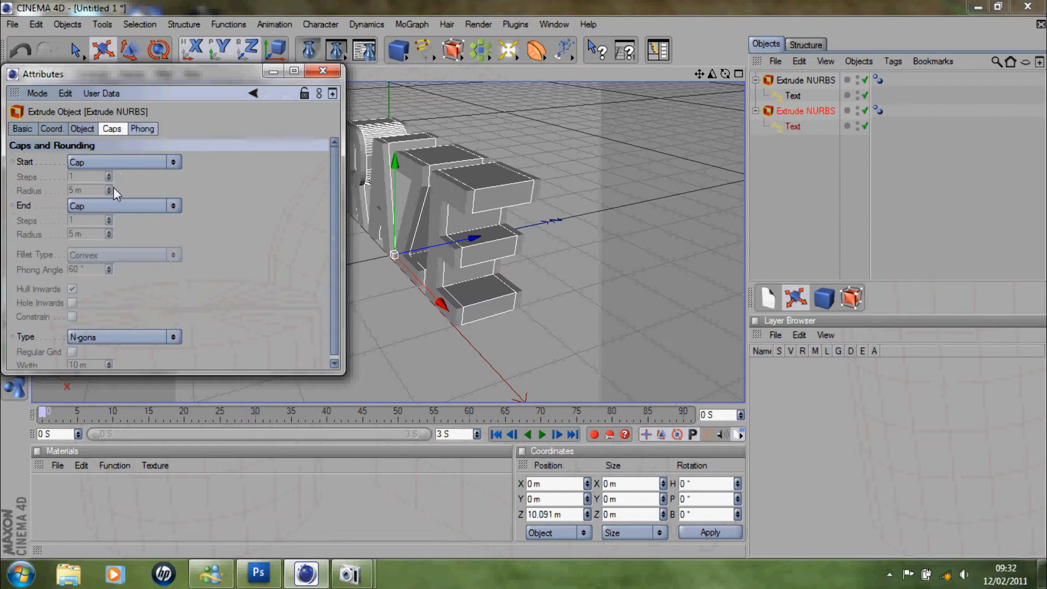
{"action": "left_click", "coordinate": [116, 163]}
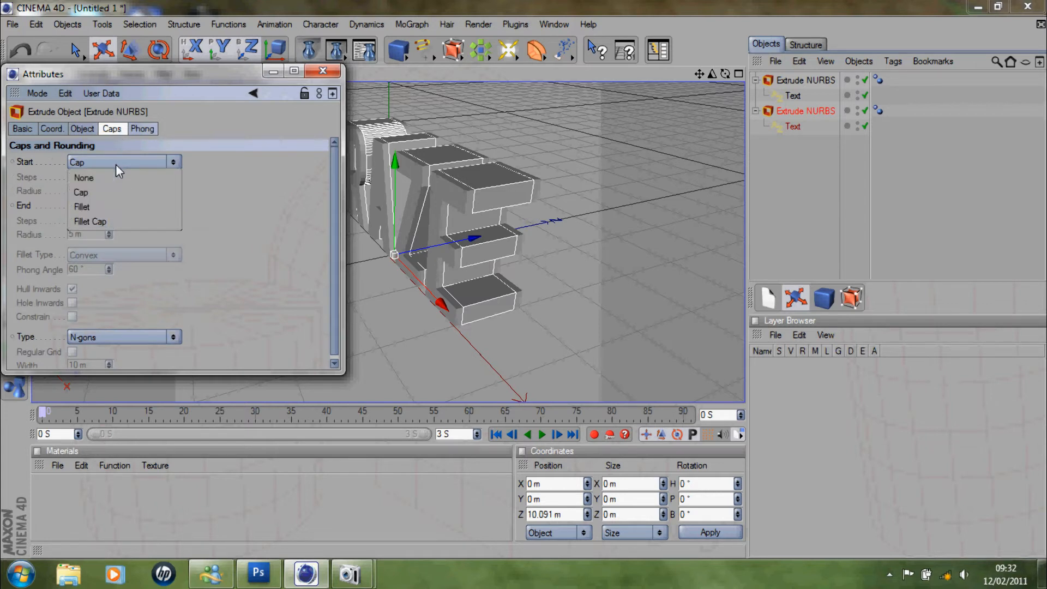
{"action": "left_click", "coordinate": [126, 212]}
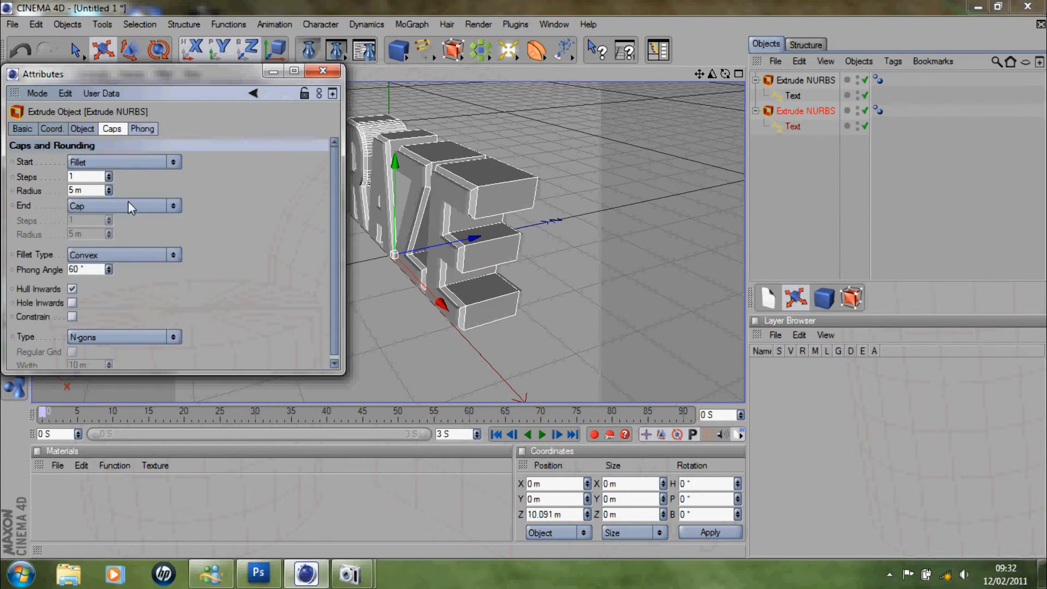
{"action": "left_click", "coordinate": [109, 193]}
{"action": "left_click", "coordinate": [108, 193]}
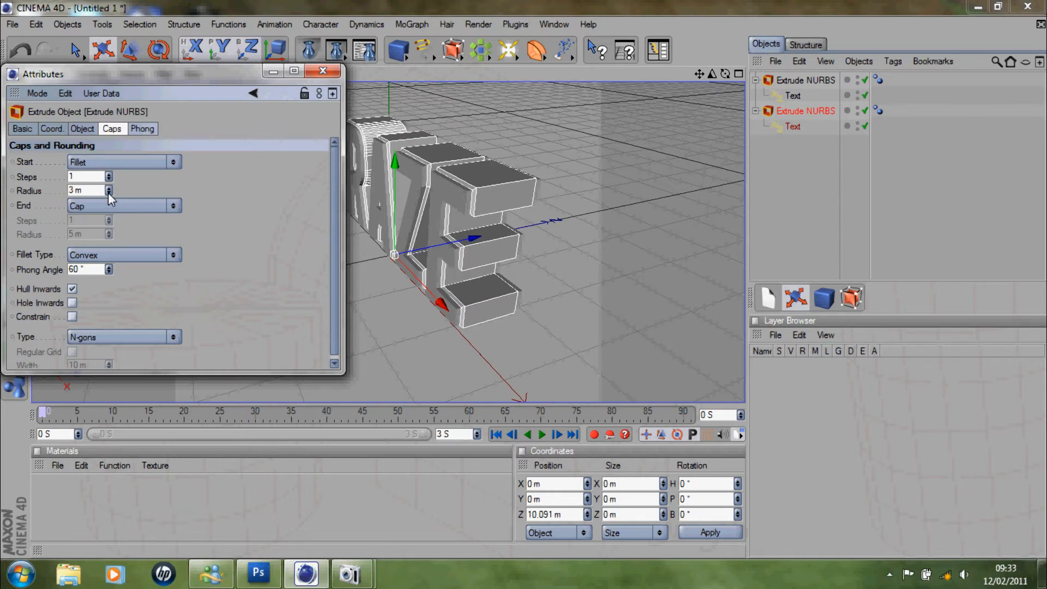
{"action": "left_click", "coordinate": [108, 192]}
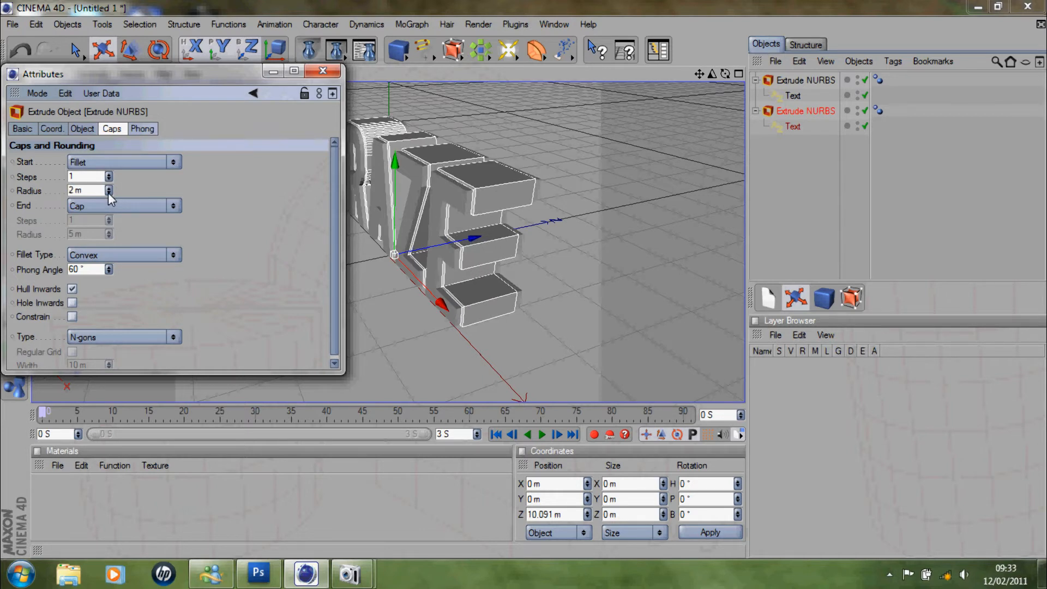
{"action": "left_click", "coordinate": [322, 72]}
Step: Create a new material and set its color to pure red with RGB 255, 0, 0
{"action": "left_click_drag", "start_coordinate": [726, 73], "coordinate": [525, 279]}
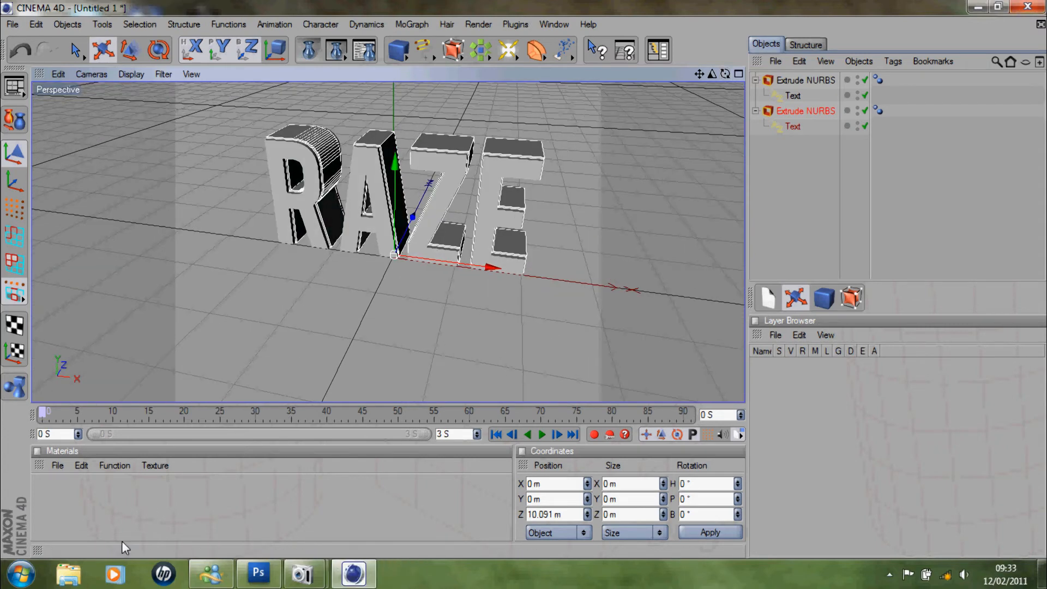
{"action": "double_click", "coordinate": [109, 496]}
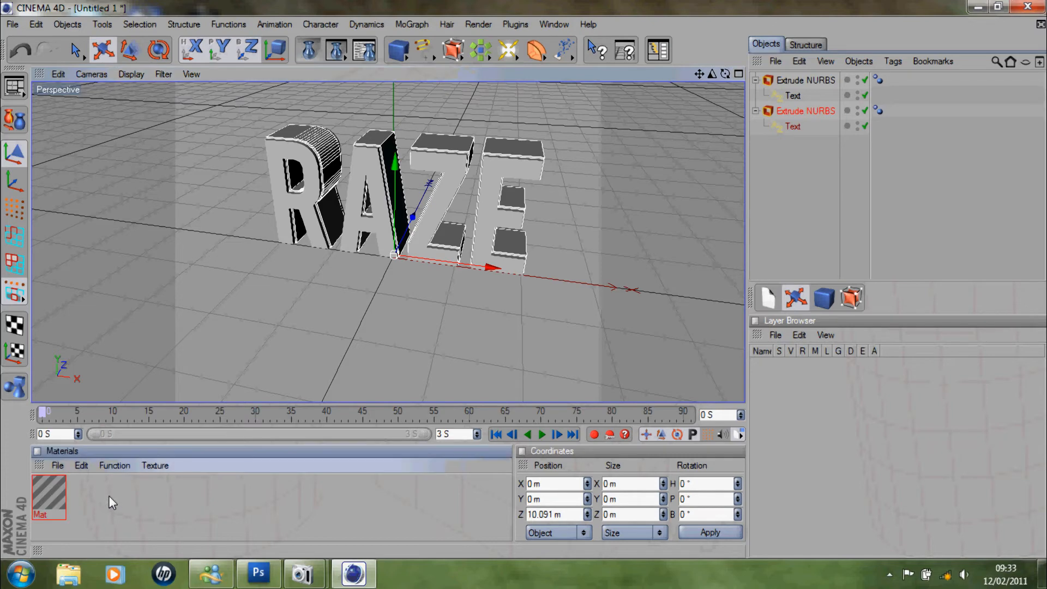
{"action": "double_click", "coordinate": [46, 494]}
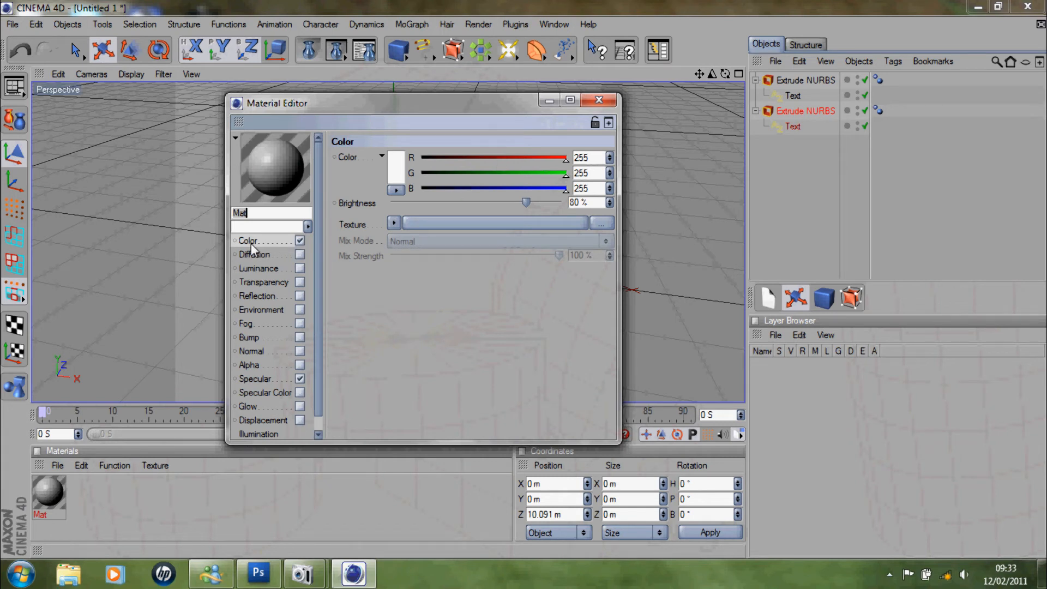
{"action": "left_click_drag", "start_coordinate": [460, 156], "coordinate": [420, 159]}
{"action": "left_click_drag", "start_coordinate": [449, 191], "coordinate": [426, 191]}
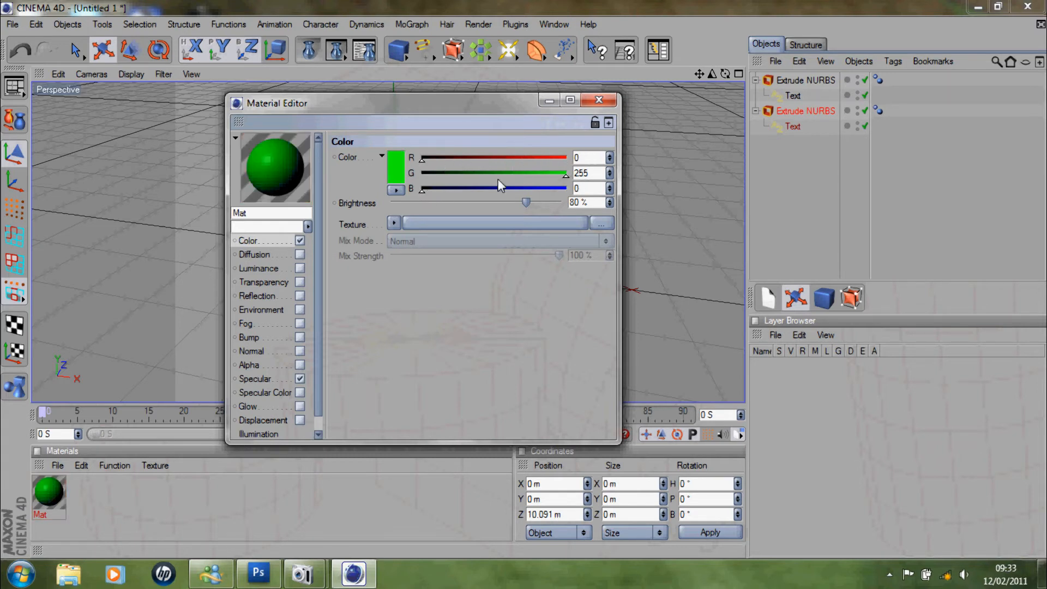
{"action": "left_click_drag", "start_coordinate": [499, 173], "coordinate": [558, 170]}
{"action": "mouse_move", "coordinate": [421, 158]}
{"action": "left_mouse_down"}
{"action": "mouse_move", "coordinate": [568, 159]}
{"action": "mouse_move", "coordinate": [530, 172]}
{"action": "mouse_move", "coordinate": [415, 174]}
{"action": "left_mouse_up"}
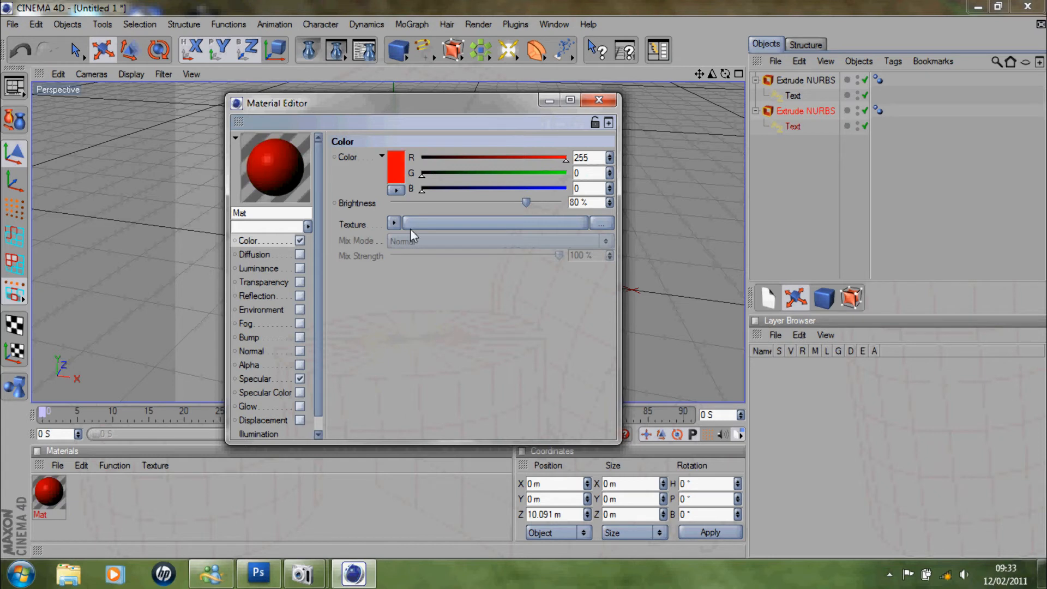
Step: Enable reflection on the red material at 26% brightness and close the Material Editor
{"action": "left_click", "coordinate": [269, 298]}
{"action": "left_click", "coordinate": [300, 296]}
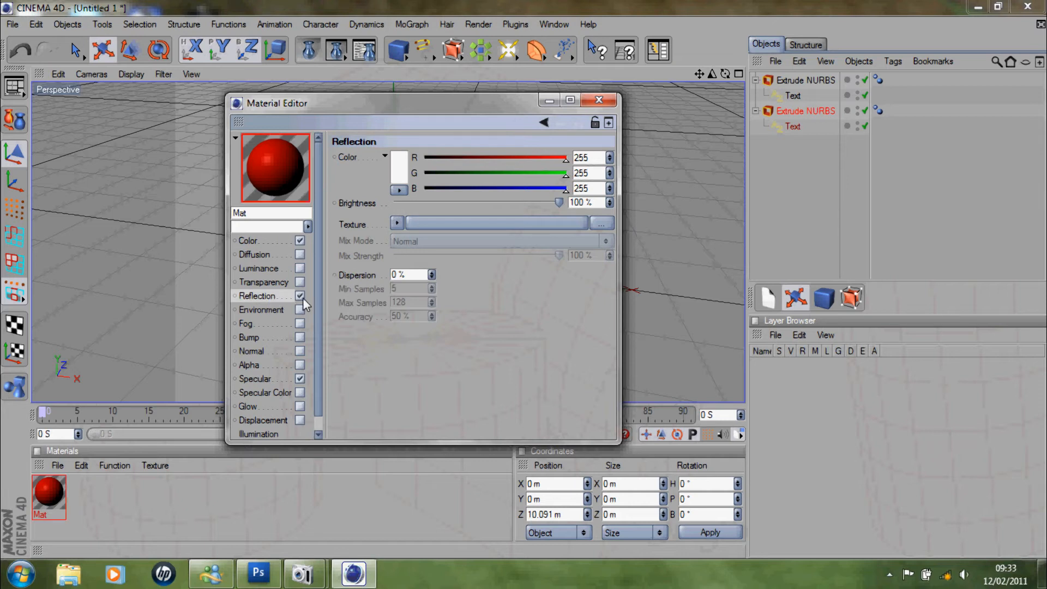
{"action": "left_click_drag", "start_coordinate": [440, 202], "coordinate": [436, 204]}
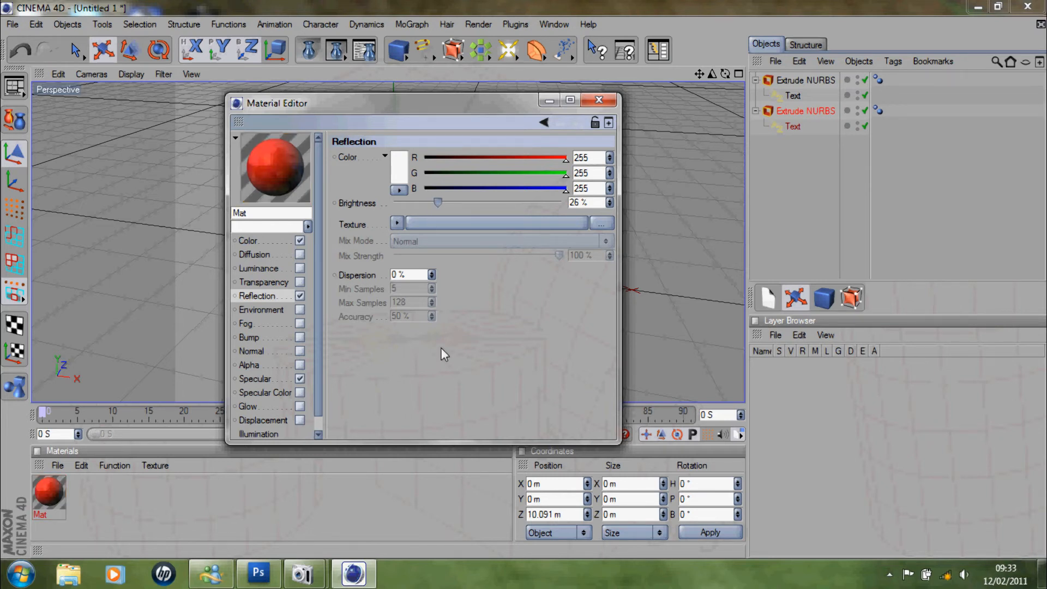
{"action": "left_click", "coordinate": [599, 100]}
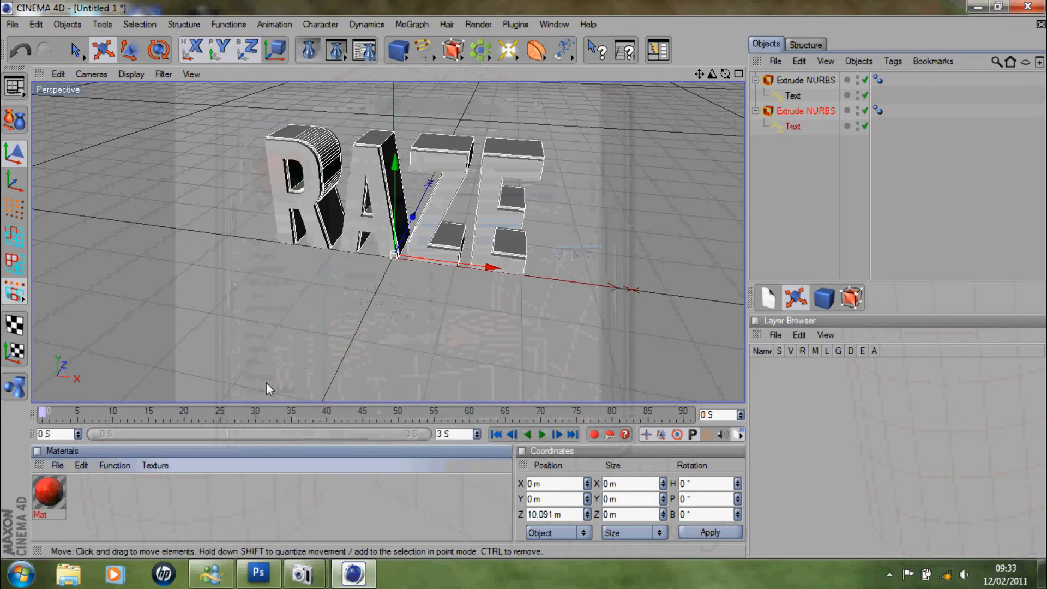
Step: Apply the red material to the first listed Extrude NURBS and preview it with a render of the view
{"action": "left_click_drag", "start_coordinate": [50, 495], "coordinate": [325, 164]}
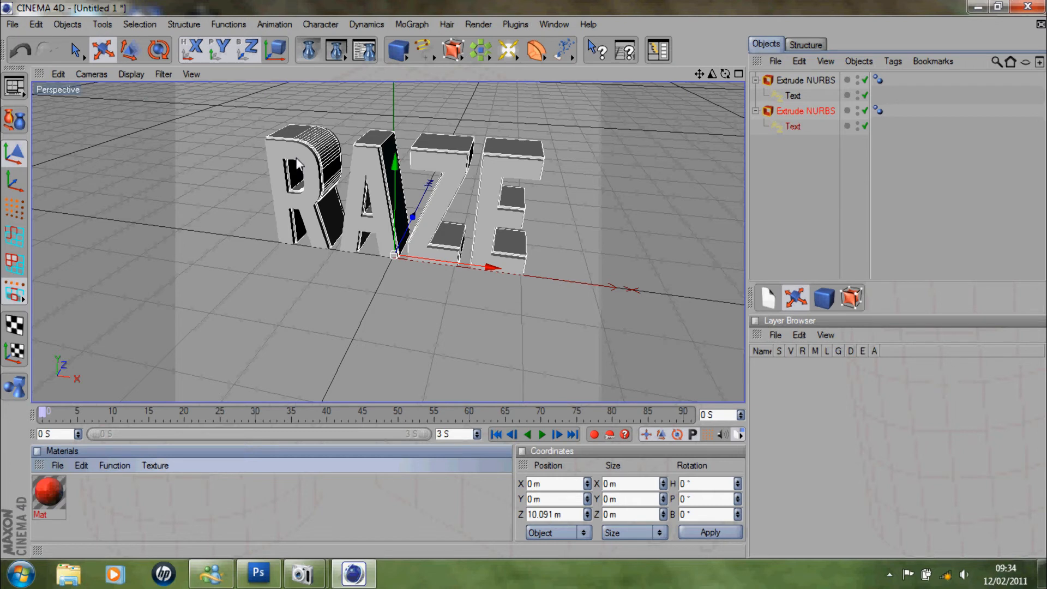
{"action": "left_click_drag", "start_coordinate": [300, 152], "coordinate": [300, 152]}
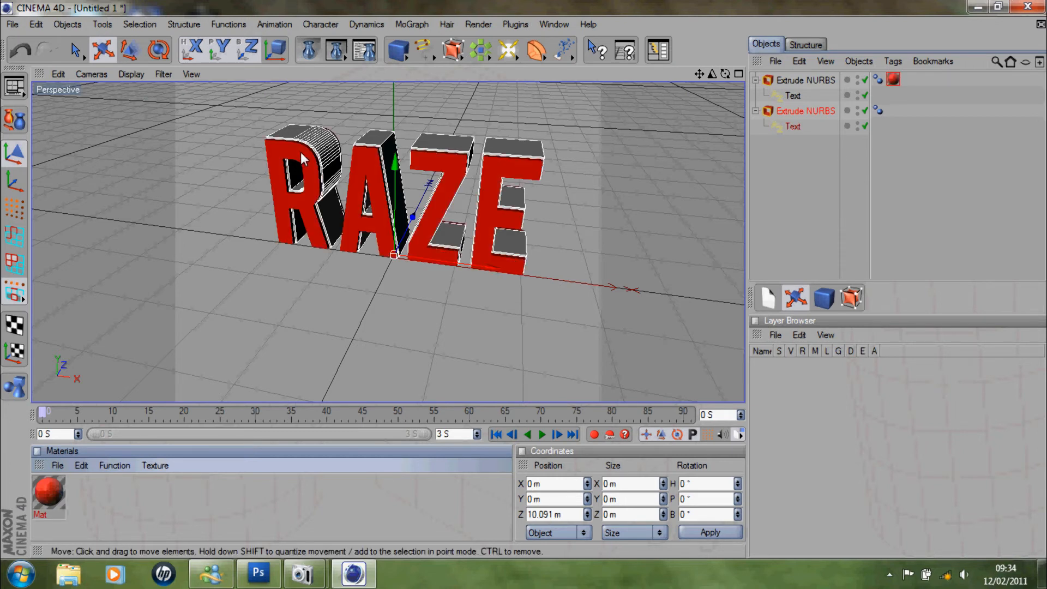
{"action": "left_click", "coordinate": [316, 50]}
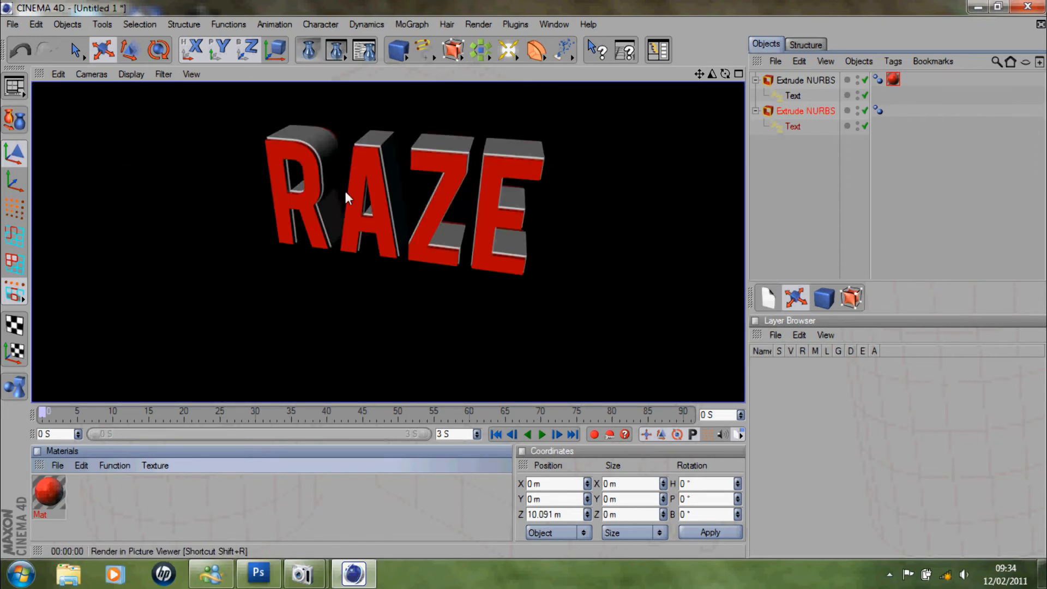
{"action": "left_click", "coordinate": [344, 278]}
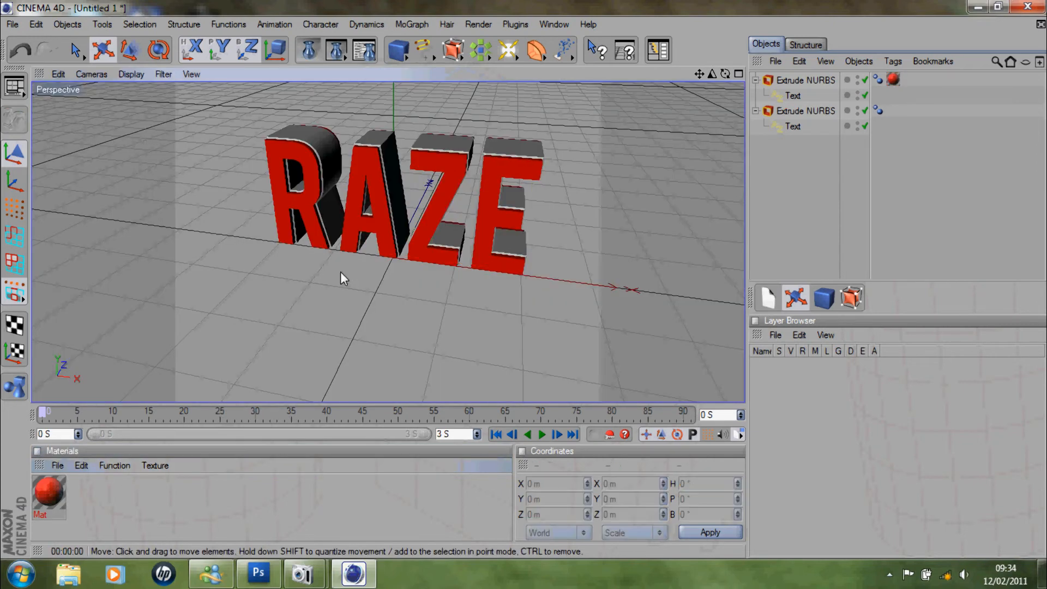
Step: Add a Sky object to the scene and render the active view to check the lighting
{"action": "left_click_drag", "start_coordinate": [511, 60], "coordinate": [712, 120]}
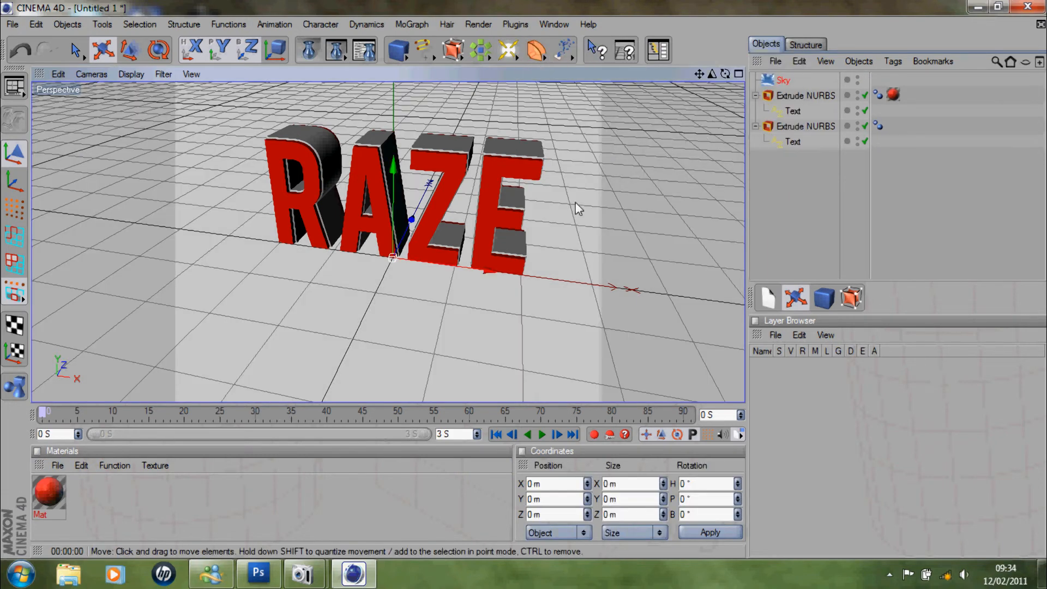
{"action": "left_click", "coordinate": [312, 58]}
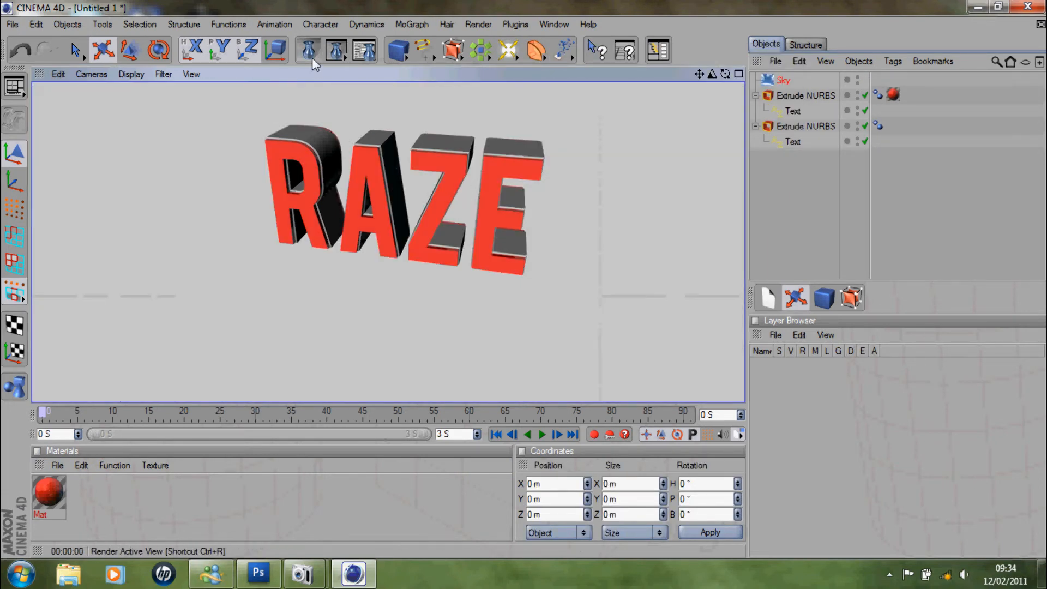
{"action": "left_click", "coordinate": [525, 279]}
Step: Create a second material and set its color to dark grey with RGB 67, 67, 66
{"action": "double_click", "coordinate": [149, 498]}
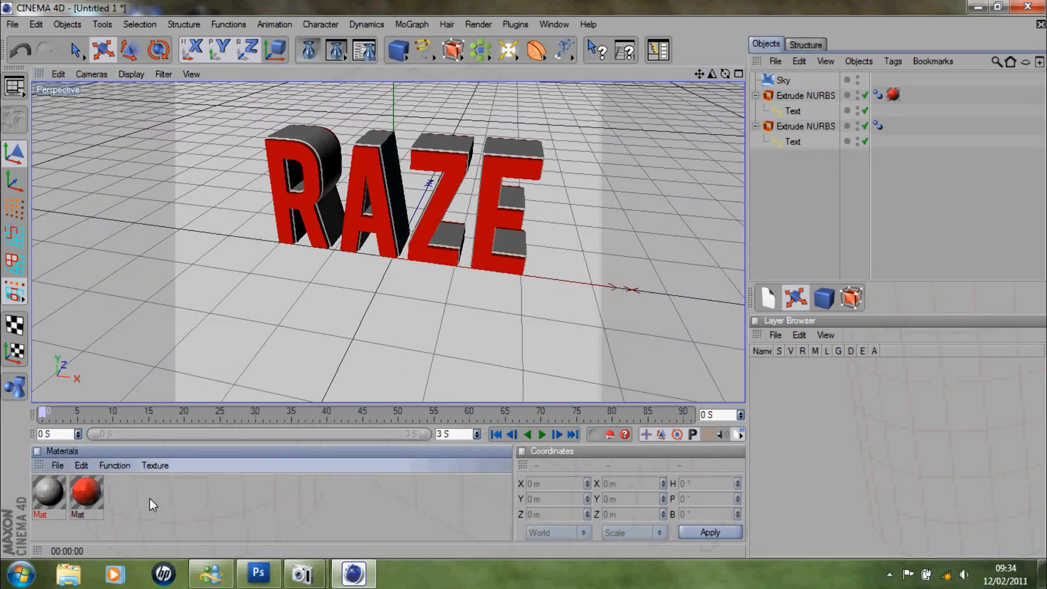
{"action": "double_click", "coordinate": [55, 494]}
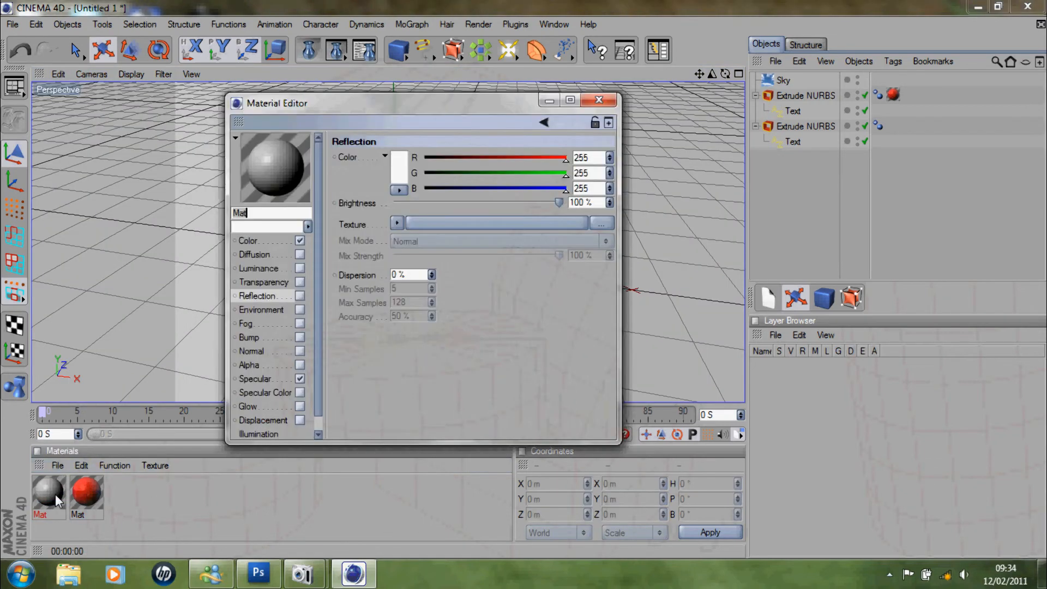
{"action": "left_click", "coordinate": [281, 240]}
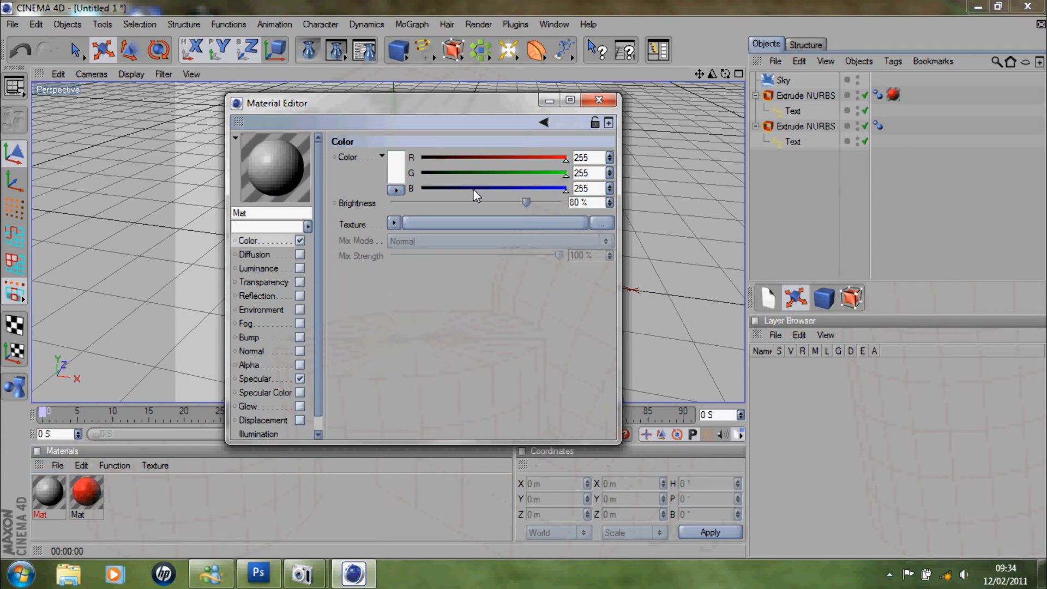
{"action": "left_click_drag", "start_coordinate": [479, 190], "coordinate": [415, 156]}
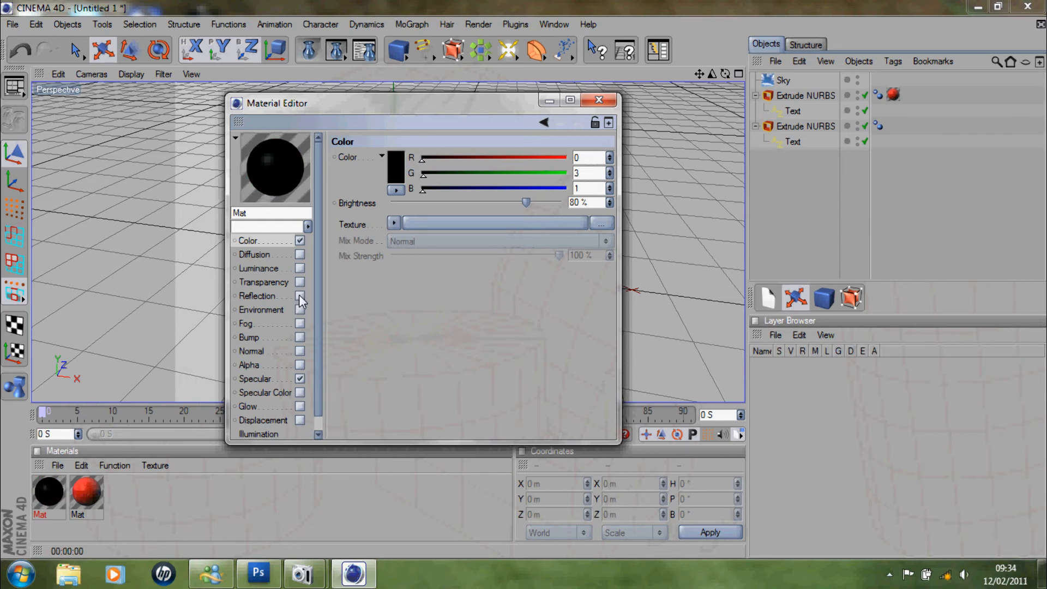
{"action": "left_click", "coordinate": [460, 188]}
{"action": "left_click", "coordinate": [461, 173]}
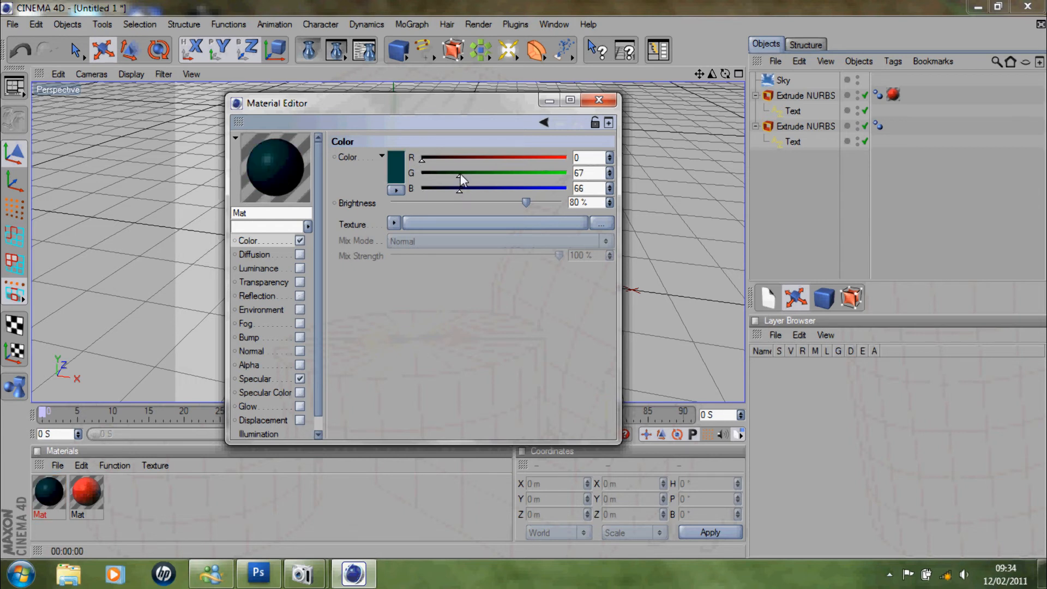
{"action": "left_click", "coordinate": [460, 162]}
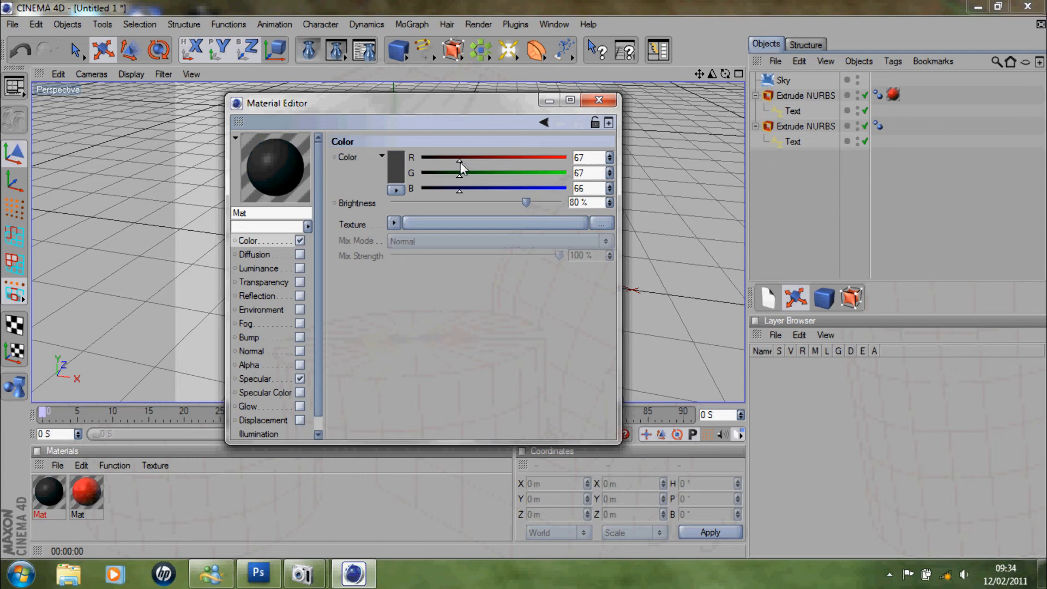
Step: Enable reflection on the dark grey material at 27% brightness and close the Material Editor
{"action": "left_click", "coordinate": [300, 296]}
{"action": "left_click", "coordinate": [449, 203]}
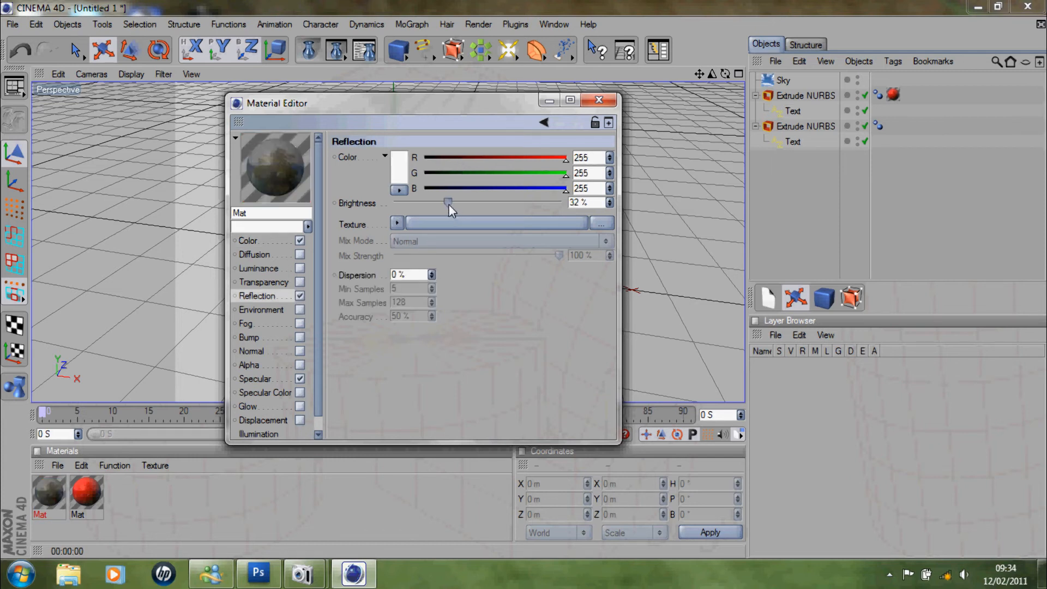
{"action": "left_click_drag", "start_coordinate": [450, 204], "coordinate": [439, 204]}
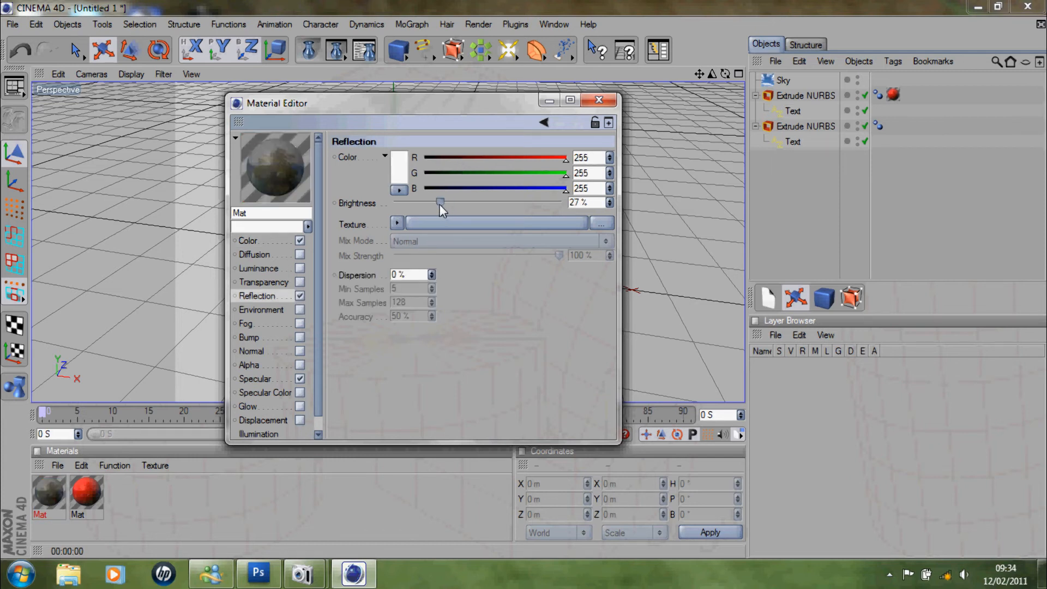
{"action": "left_click", "coordinate": [593, 102]}
Step: Apply the dark grey material to the second listed Extrude NURBS and render the active view
{"action": "left_click_drag", "start_coordinate": [296, 142], "coordinate": [308, 138]}
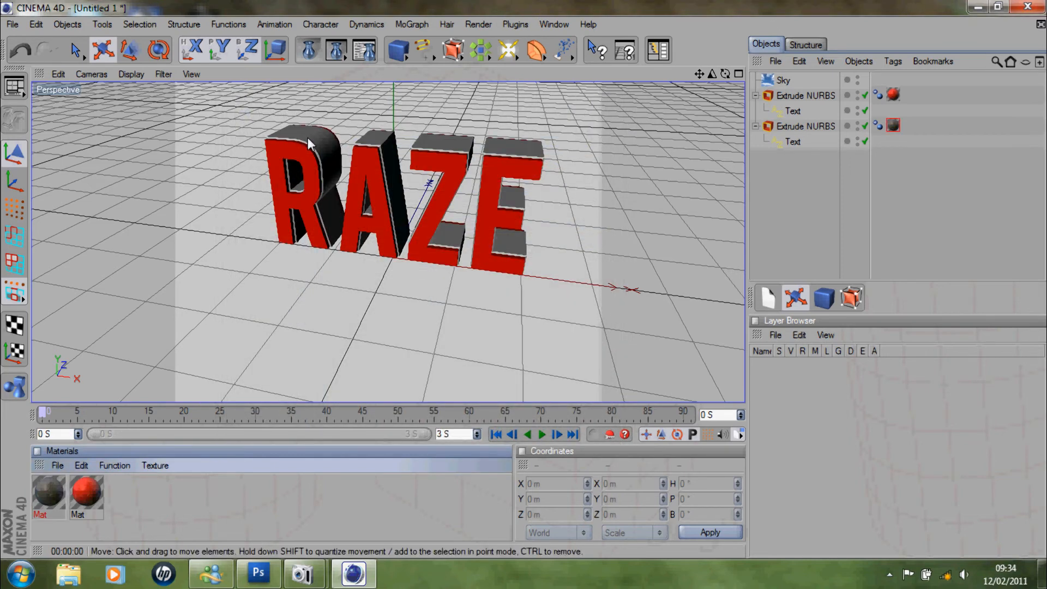
{"action": "left_click", "coordinate": [308, 53]}
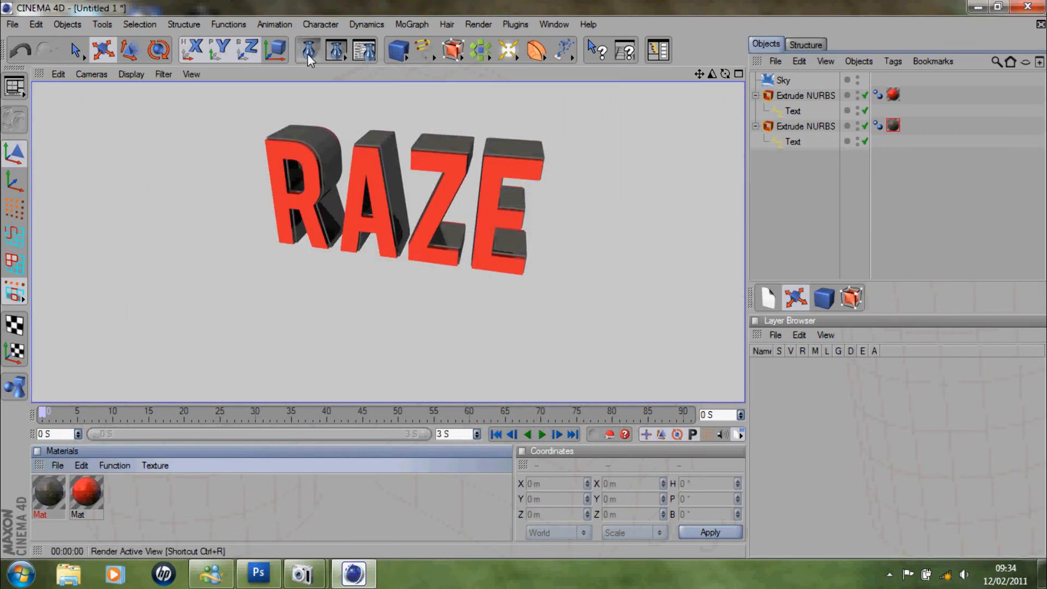
Step: Reframe the perspective view so the RAZE text faces the camera from a low front angle, enlarged and centred
{"action": "left_click_drag", "start_coordinate": [727, 71], "coordinate": [524, 279]}
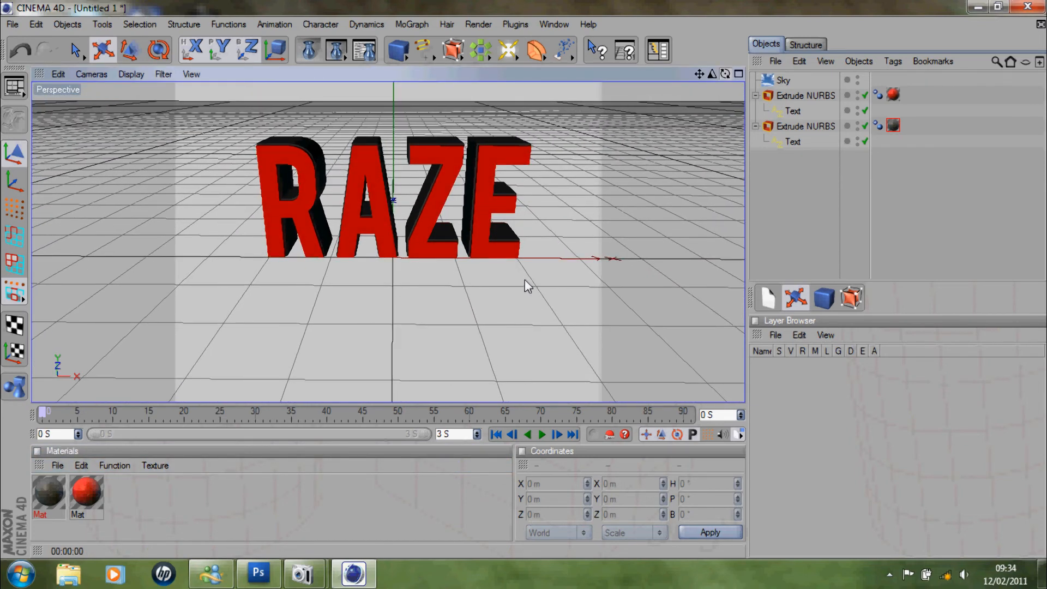
{"action": "left_click_drag", "start_coordinate": [713, 74], "coordinate": [525, 279]}
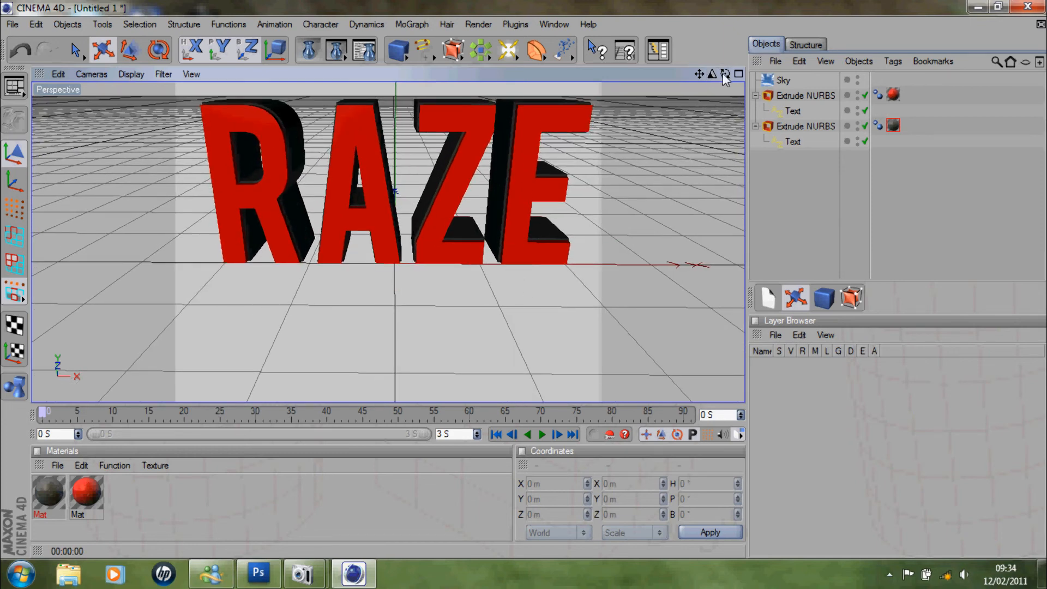
{"action": "left_click_drag", "start_coordinate": [723, 74], "coordinate": [525, 279]}
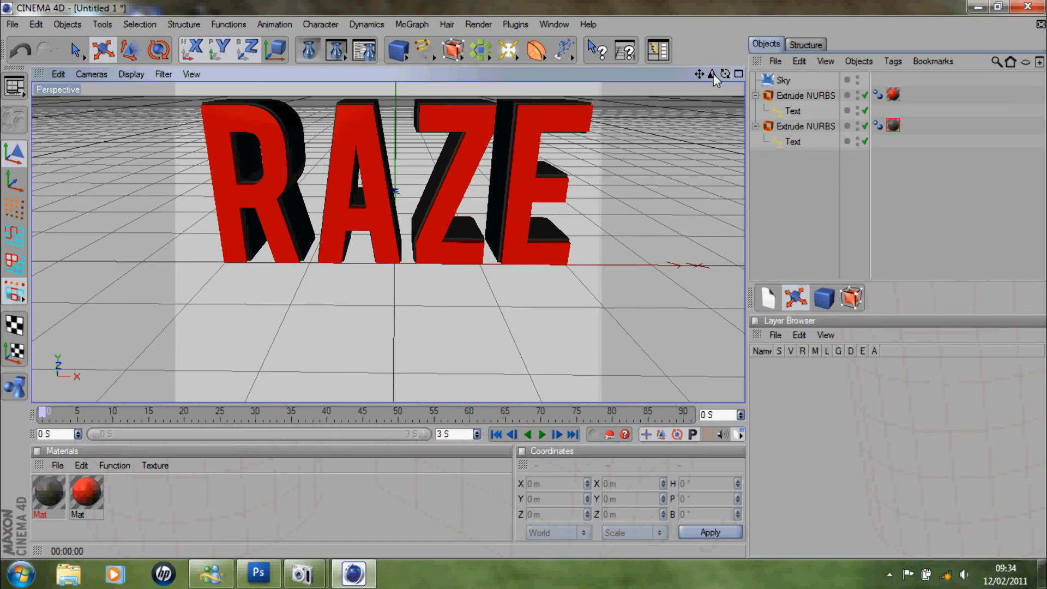
{"action": "mouse_move", "coordinate": [699, 74]}
{"action": "left_mouse_down"}
{"action": "mouse_move", "coordinate": [525, 279]}
{"action": "mouse_move", "coordinate": [698, 74]}
{"action": "left_mouse_up"}
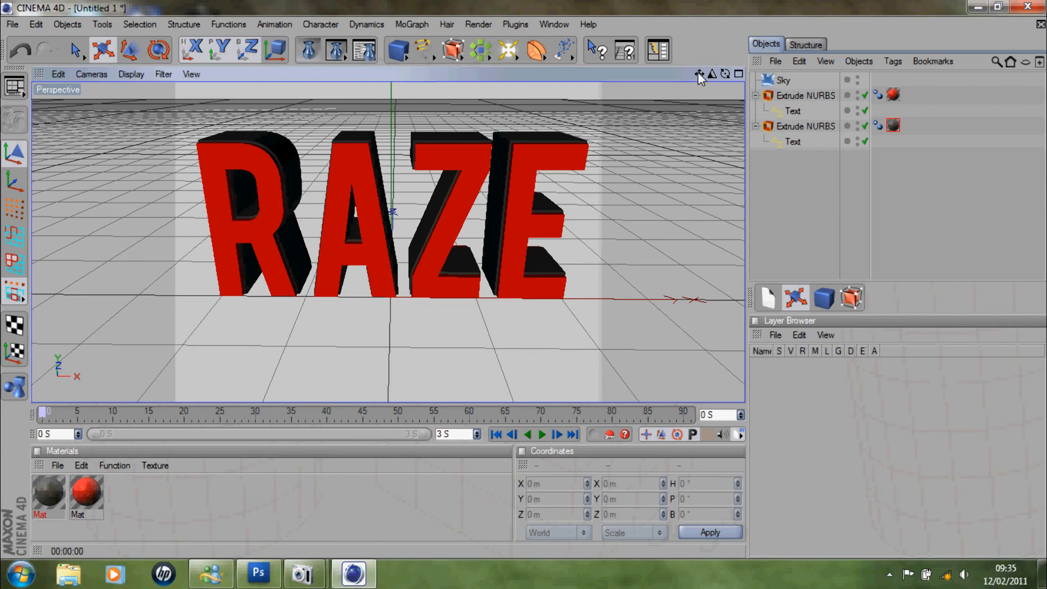
{"action": "mouse_move", "coordinate": [726, 75]}
{"action": "left_mouse_down"}
{"action": "mouse_move", "coordinate": [525, 280]}
{"action": "mouse_move", "coordinate": [726, 76]}
{"action": "left_mouse_up"}
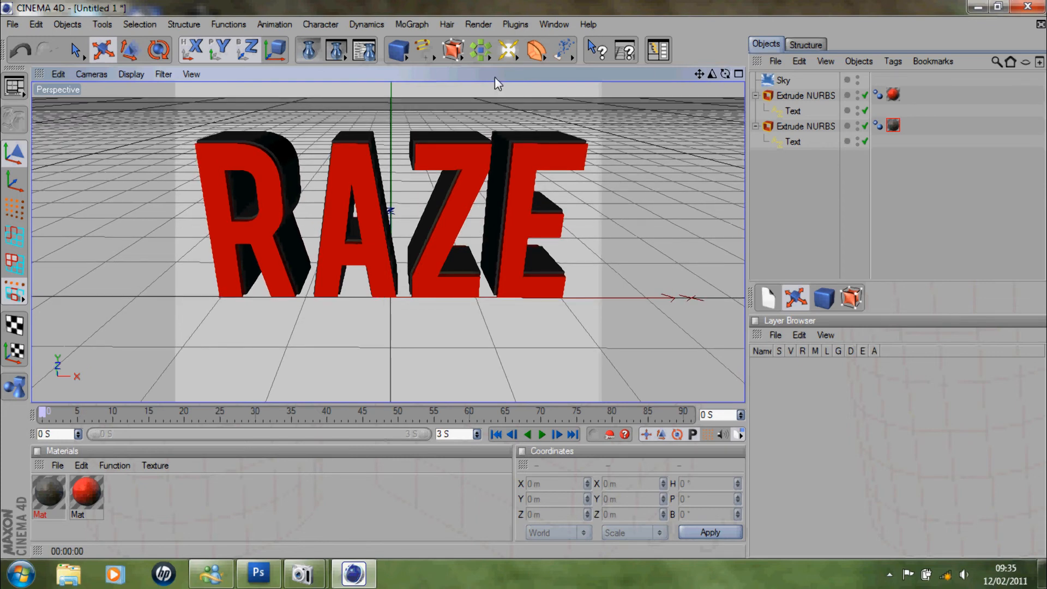
Step: Set the render output resolution to 1280 x 720 HDTV and close the render settings
{"action": "left_click", "coordinate": [361, 53]}
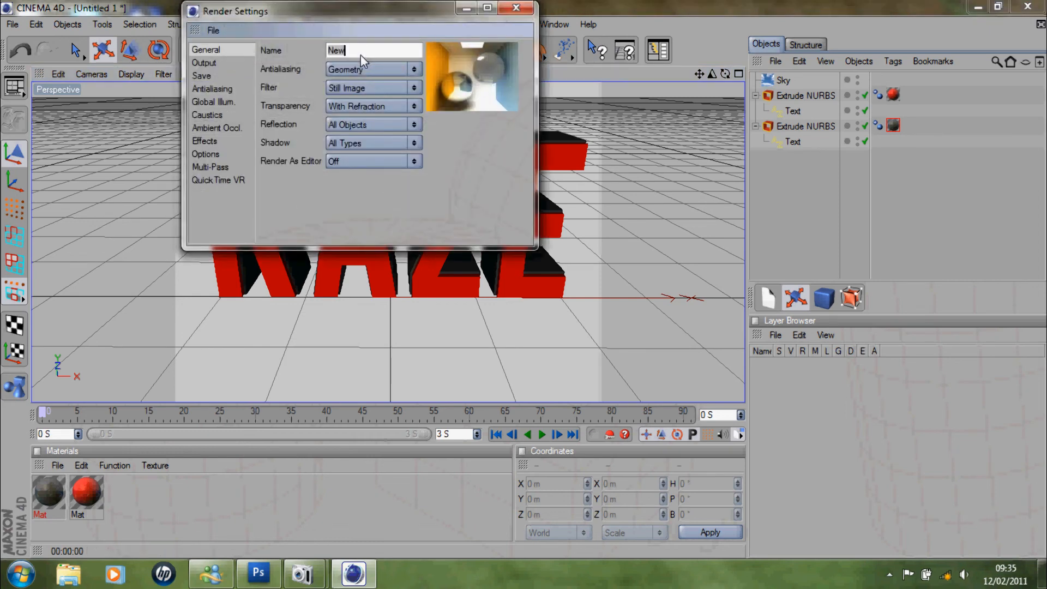
{"action": "left_click", "coordinate": [206, 63]}
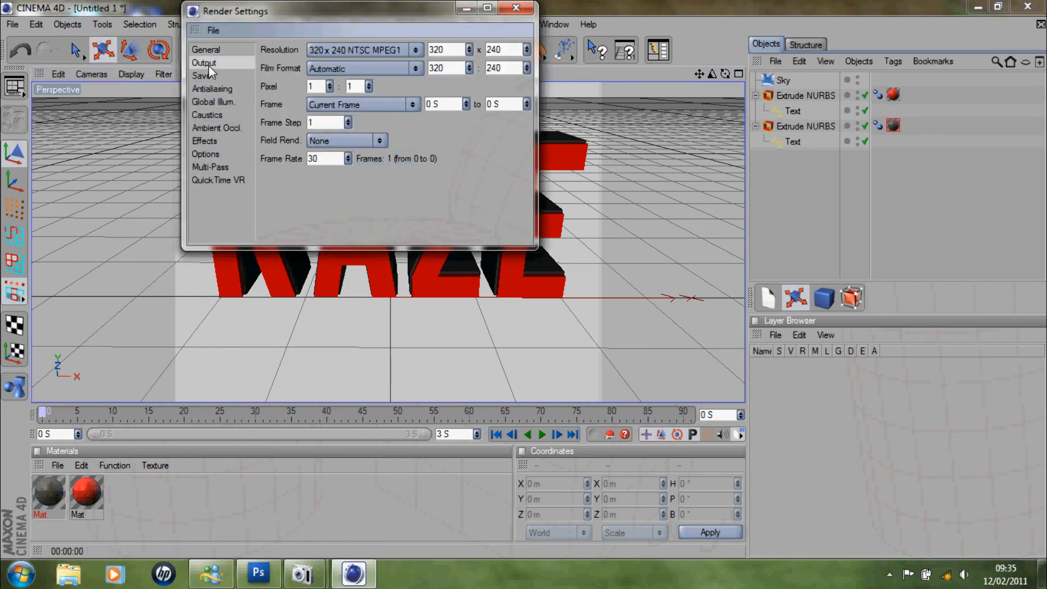
{"action": "left_click", "coordinate": [319, 54]}
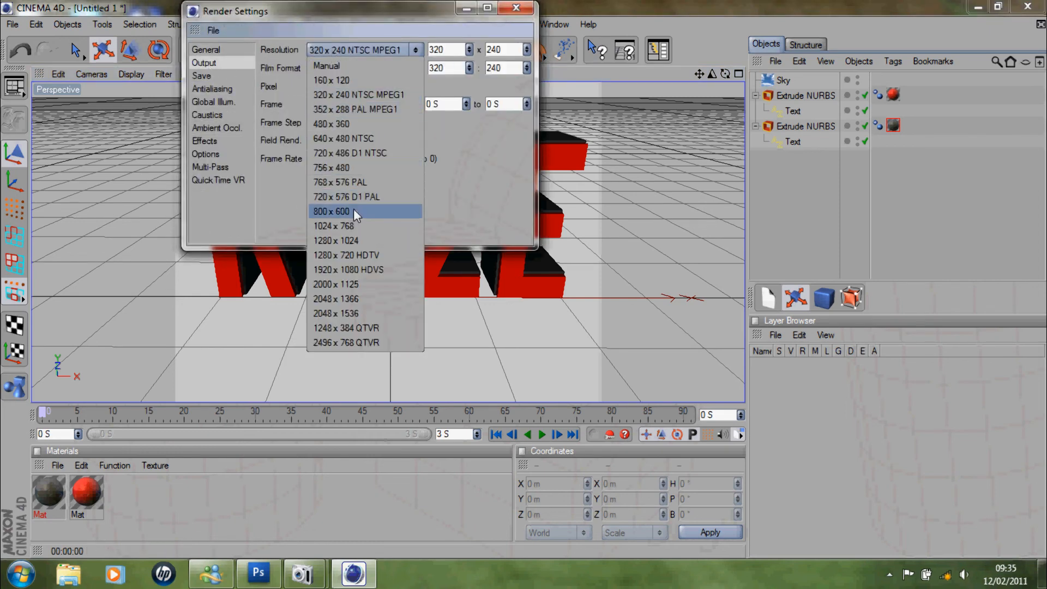
{"action": "left_click", "coordinate": [360, 227]}
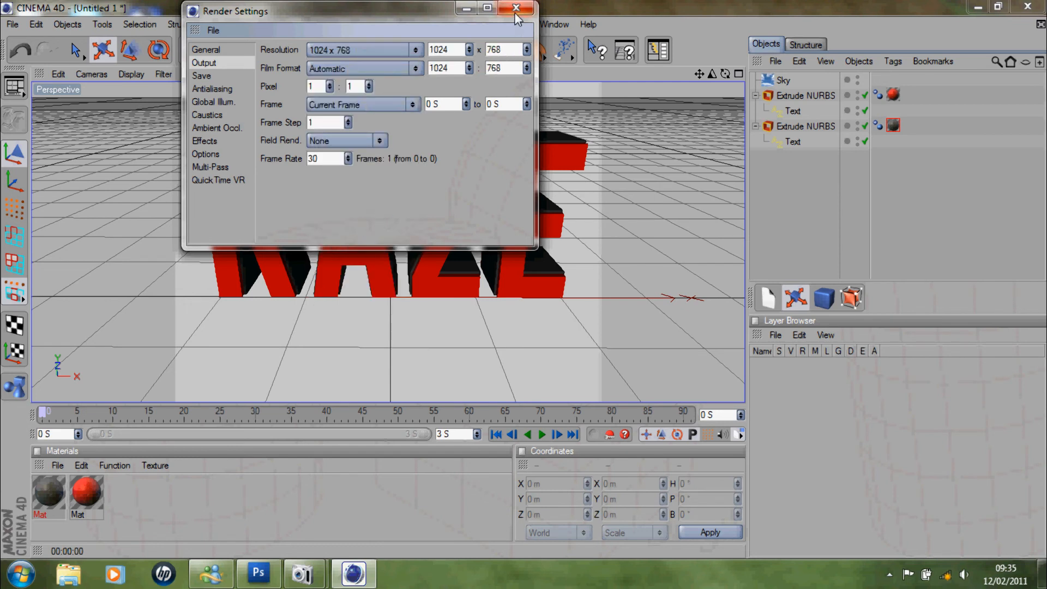
{"action": "left_click", "coordinate": [375, 53]}
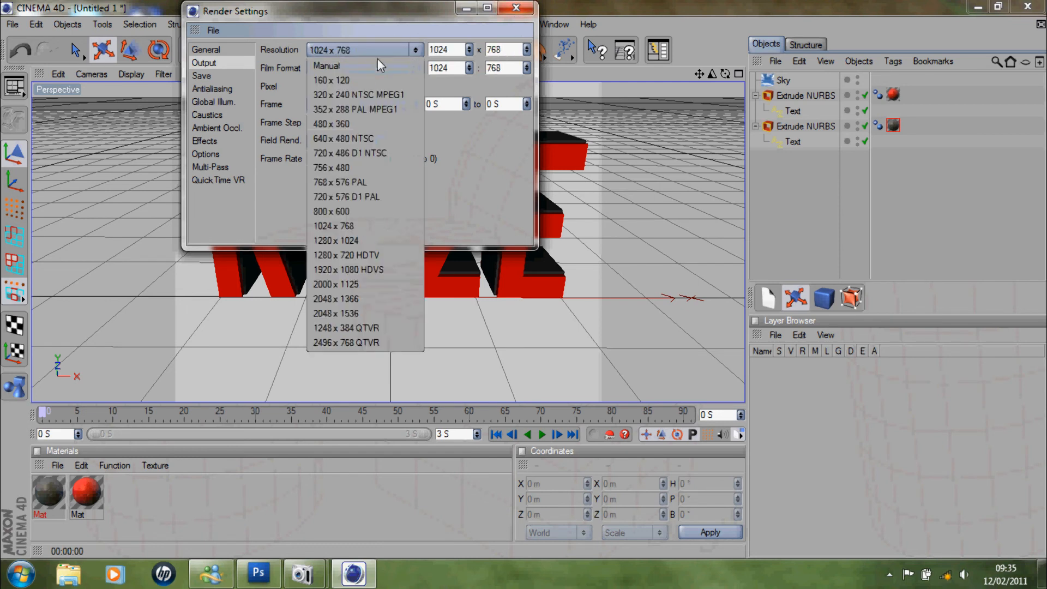
{"action": "left_click", "coordinate": [355, 260]}
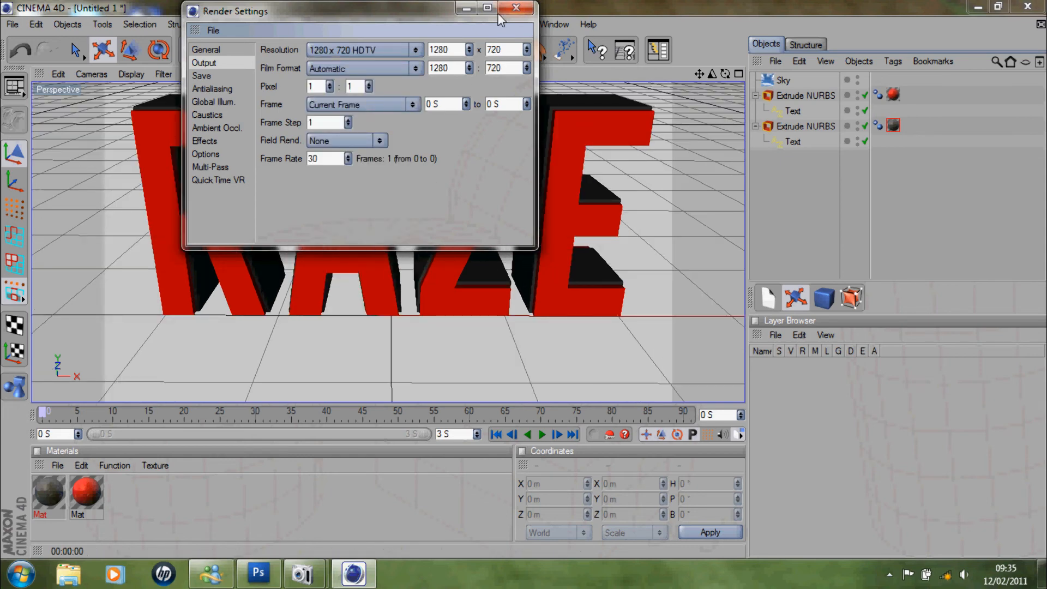
{"action": "left_click", "coordinate": [514, 8]}
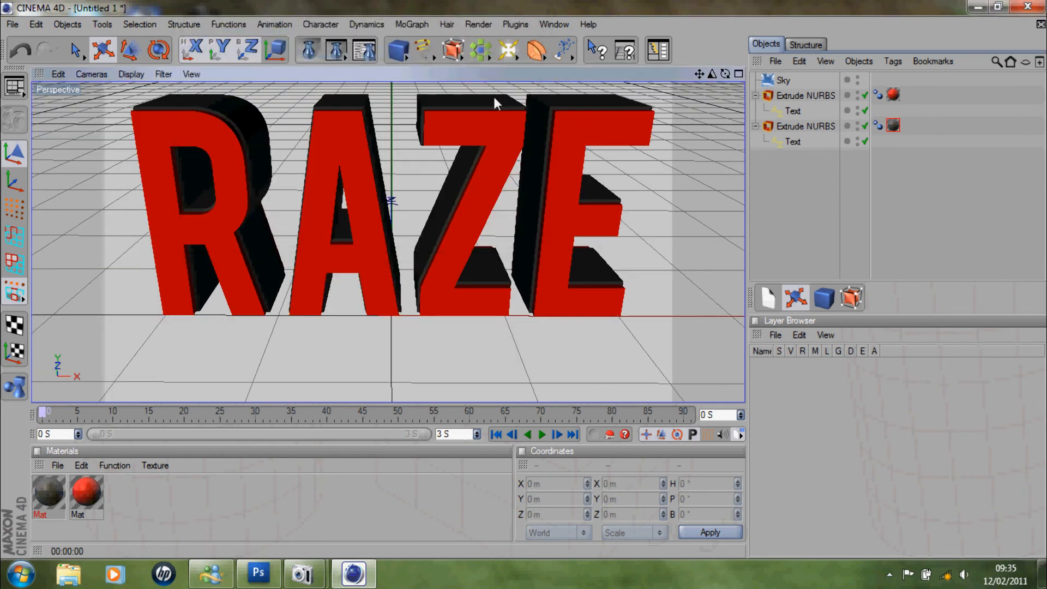
Step: Shift the RAZE text slightly lower in the frame, preview the render, and render it in a maximized Picture Viewer
{"action": "middle_click_drag", "start_coordinate": [524, 279], "coordinate": [525, 288], "text": "alt"}
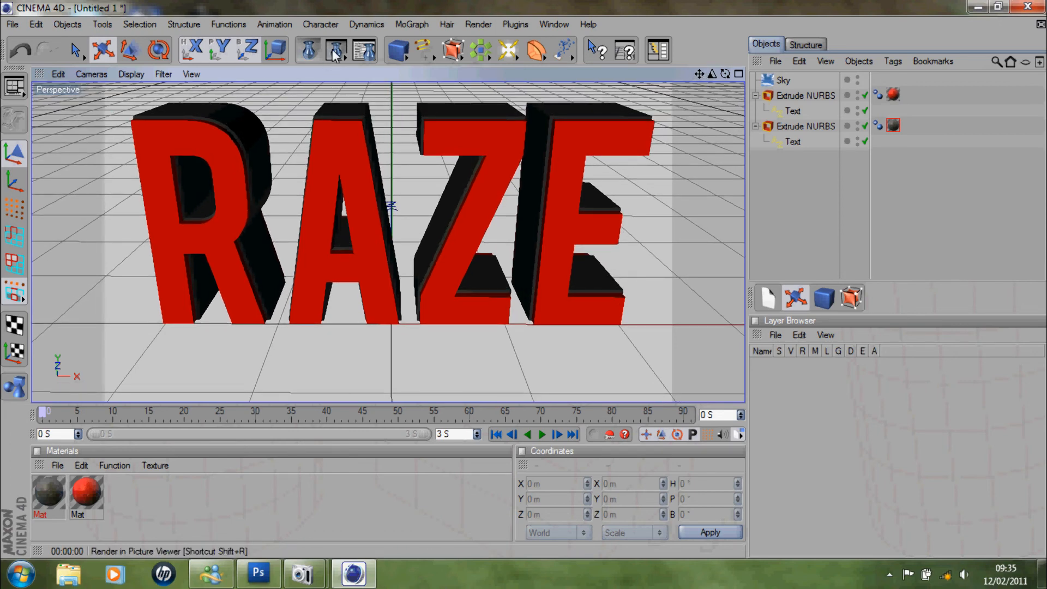
{"action": "mouse_move", "coordinate": [333, 51]}
{"action": "left_mouse_down"}
{"action": "mouse_move", "coordinate": [349, 53]}
{"action": "mouse_move", "coordinate": [334, 51]}
{"action": "left_mouse_up"}
{"action": "left_click", "coordinate": [309, 50]}
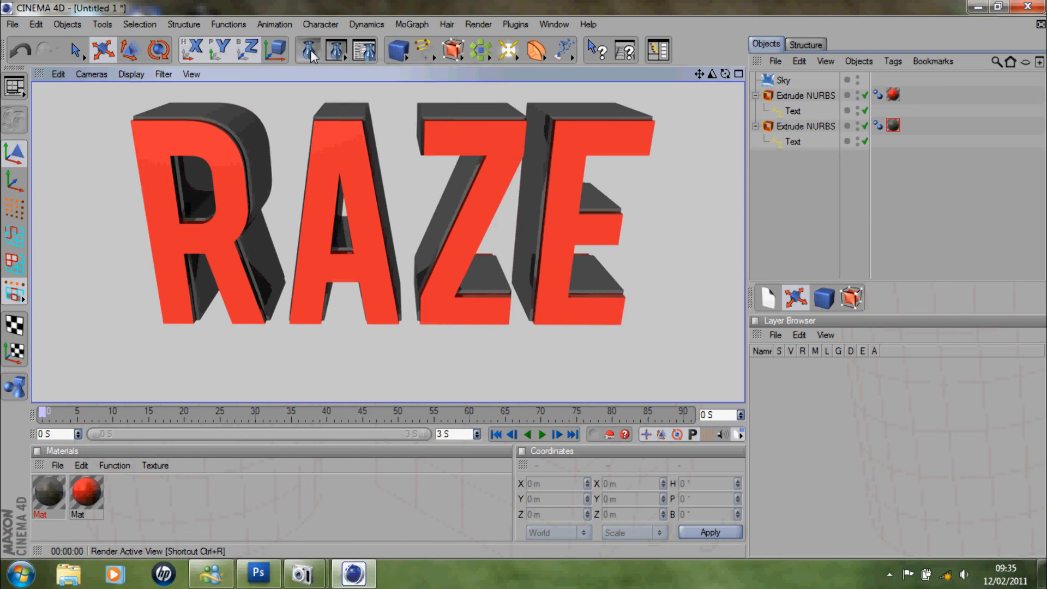
{"action": "left_click", "coordinate": [345, 98]}
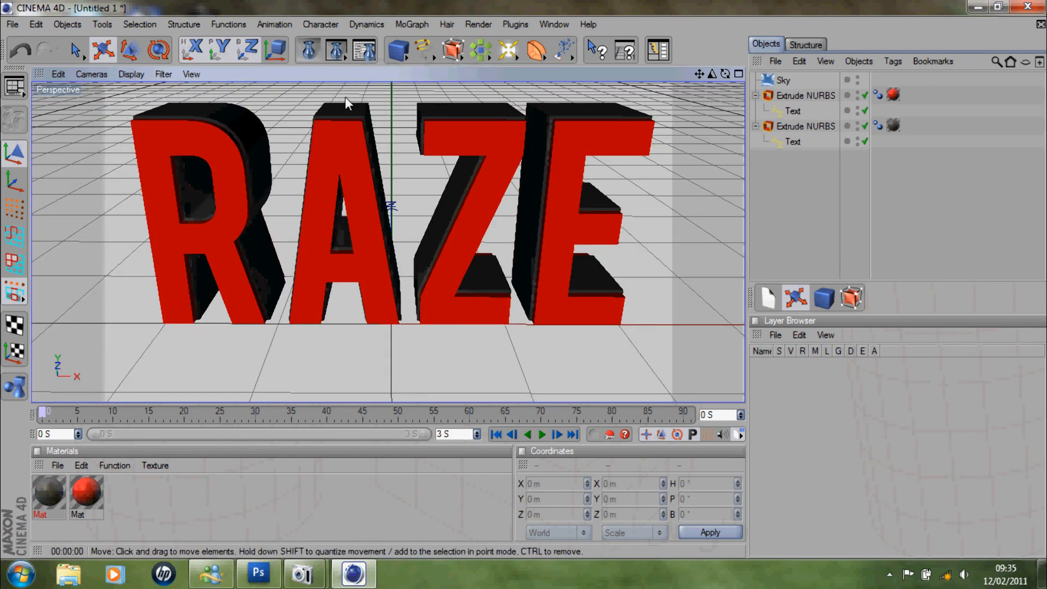
{"action": "left_click_drag", "start_coordinate": [345, 59], "coordinate": [383, 107]}
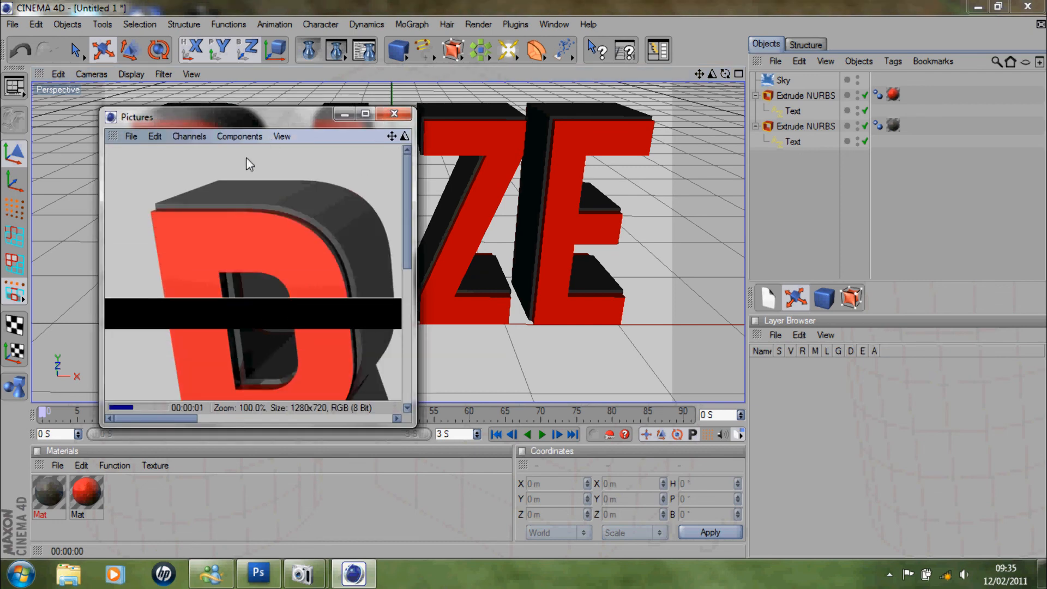
{"action": "left_click", "coordinate": [363, 119]}
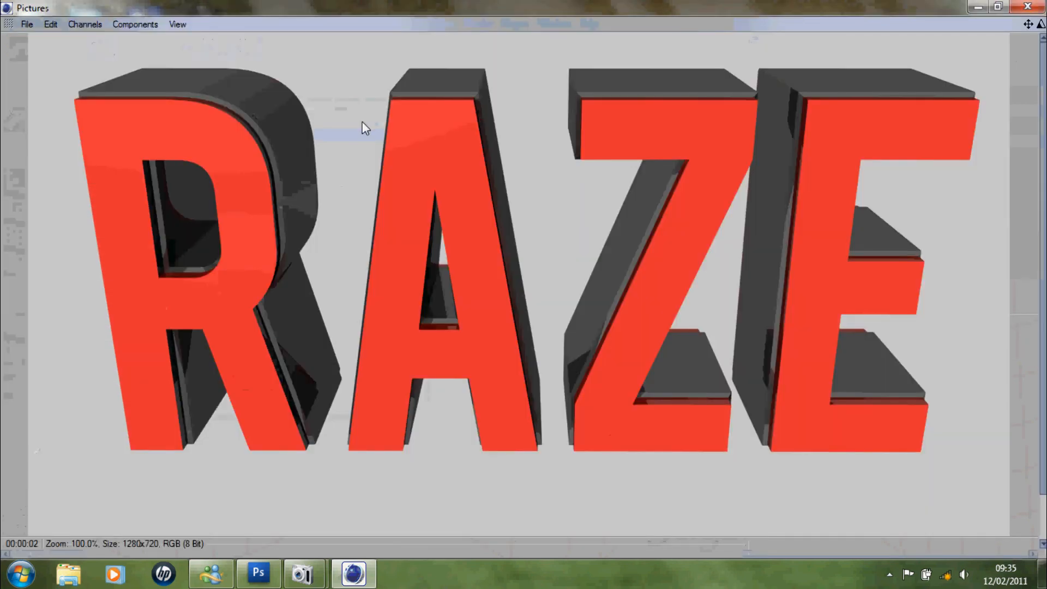
Step: Start saving the rendered picture with JPEG as the format and accept the format options
{"action": "left_click", "coordinate": [35, 24]}
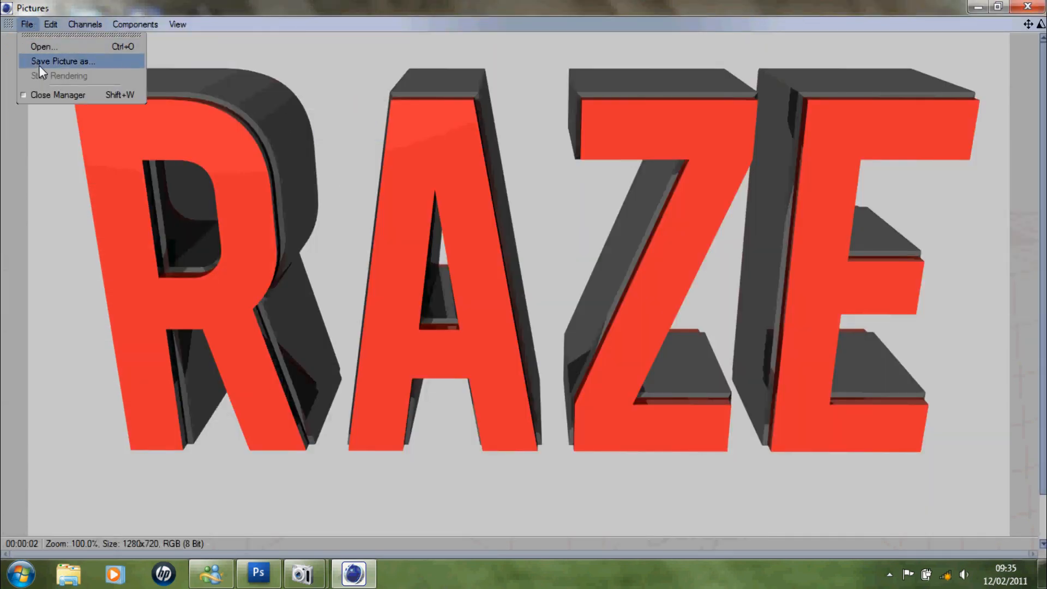
{"action": "left_click", "coordinate": [38, 64]}
{"action": "left_click", "coordinate": [112, 31]}
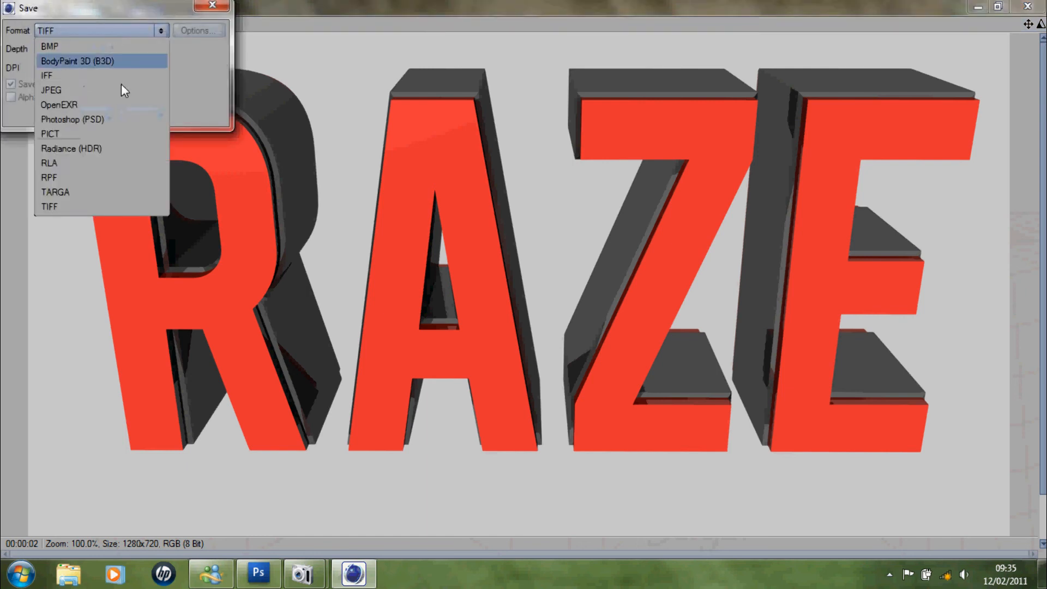
{"action": "left_click", "coordinate": [118, 90]}
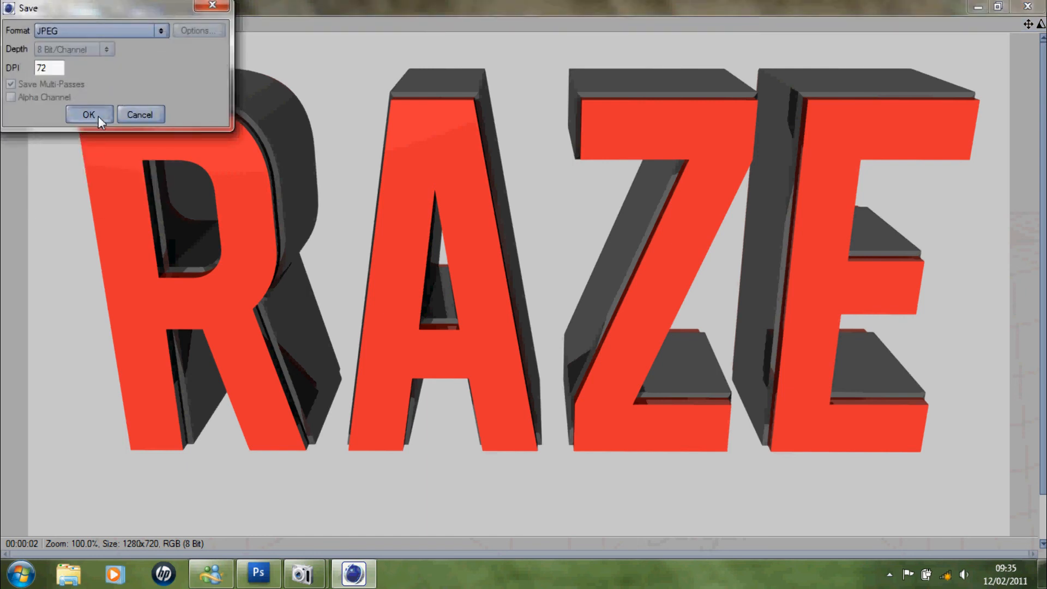
{"action": "left_click", "coordinate": [98, 116]}
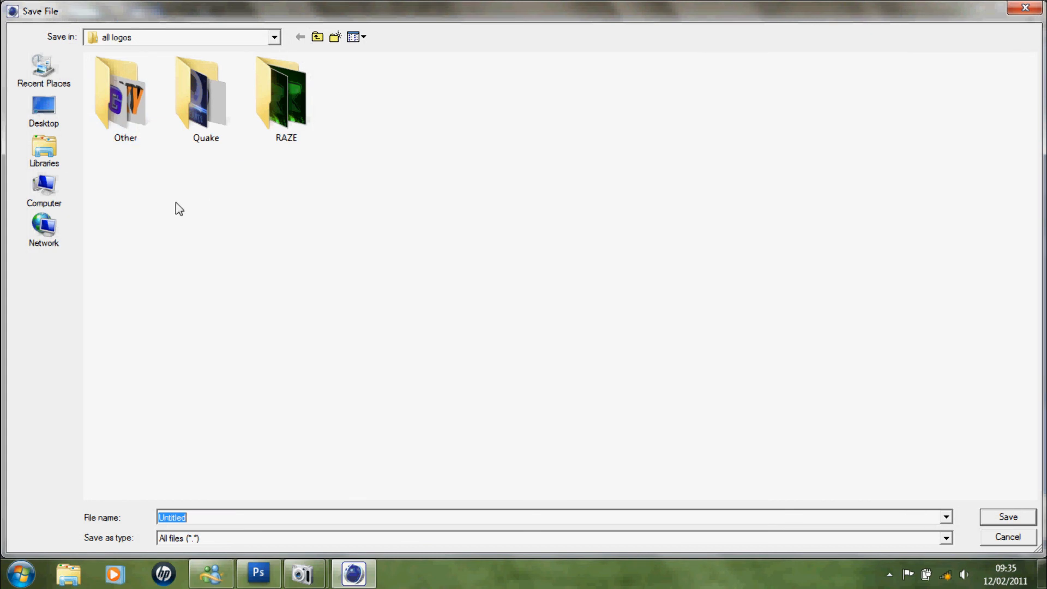
Step: Save the picture in the RAZE folder under the file name 3D TEXT ON C4D
{"action": "double_click", "coordinate": [288, 123]}
{"action": "left_click", "coordinate": [256, 517]}
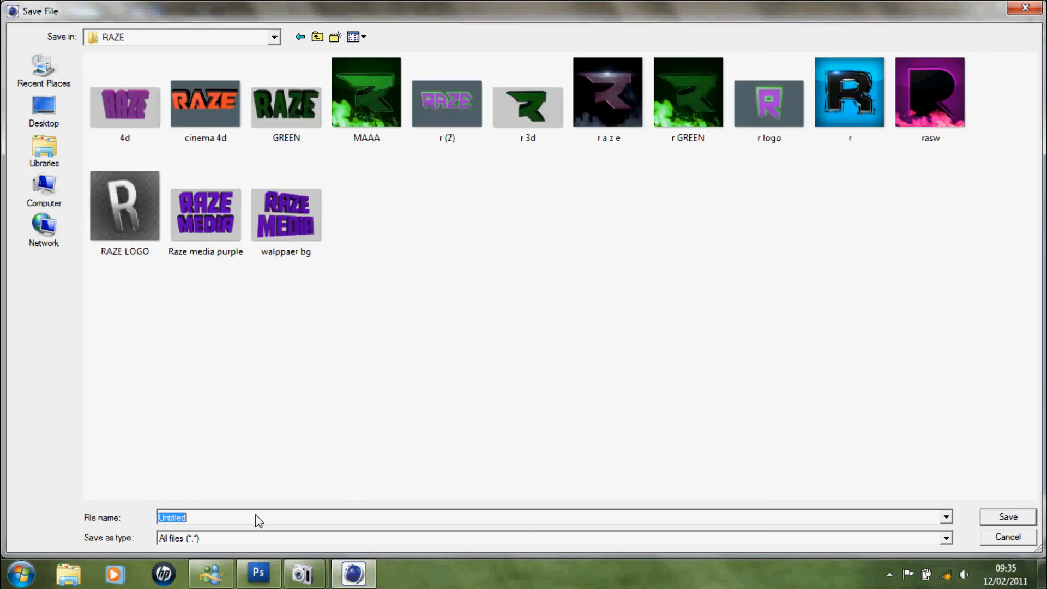
{"action": "key", "text": "Tab"}
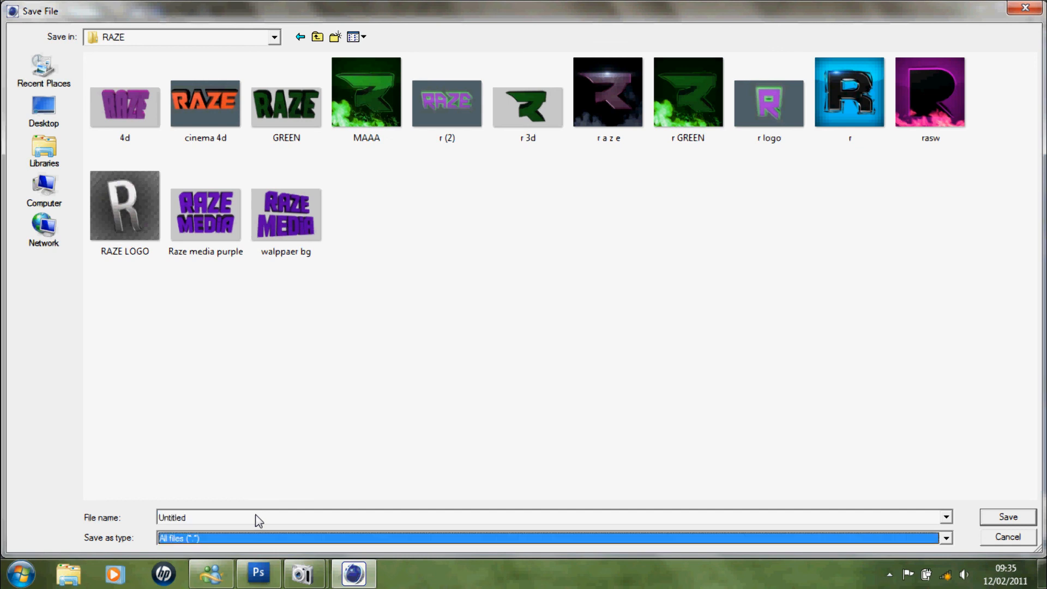
{"action": "key", "text": "shift+Tab"}
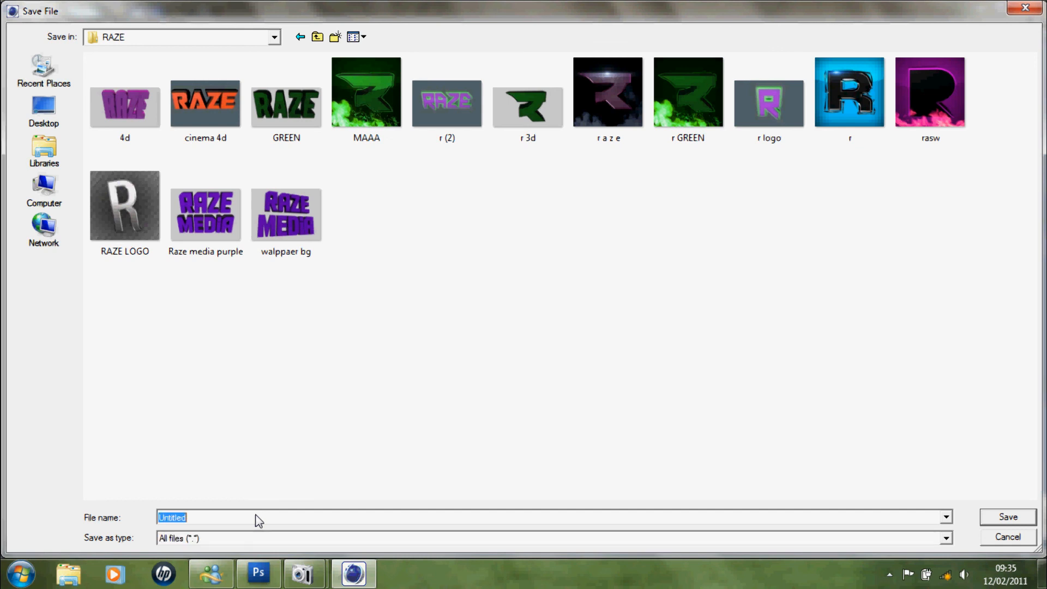
{"action": "type", "text": "3D TEXT OB C4D"}
{"action": "left_click", "coordinate": [210, 516]}
{"action": "key", "text": "BackSpace"}
{"action": "type", "text": "N C4D"}
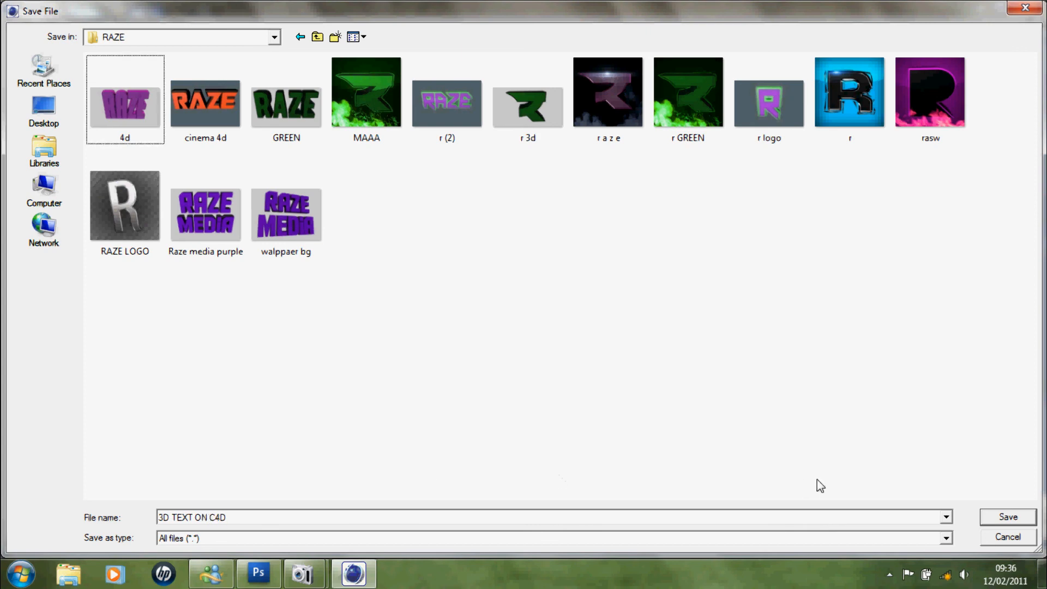
{"action": "left_click", "coordinate": [1010, 517]}
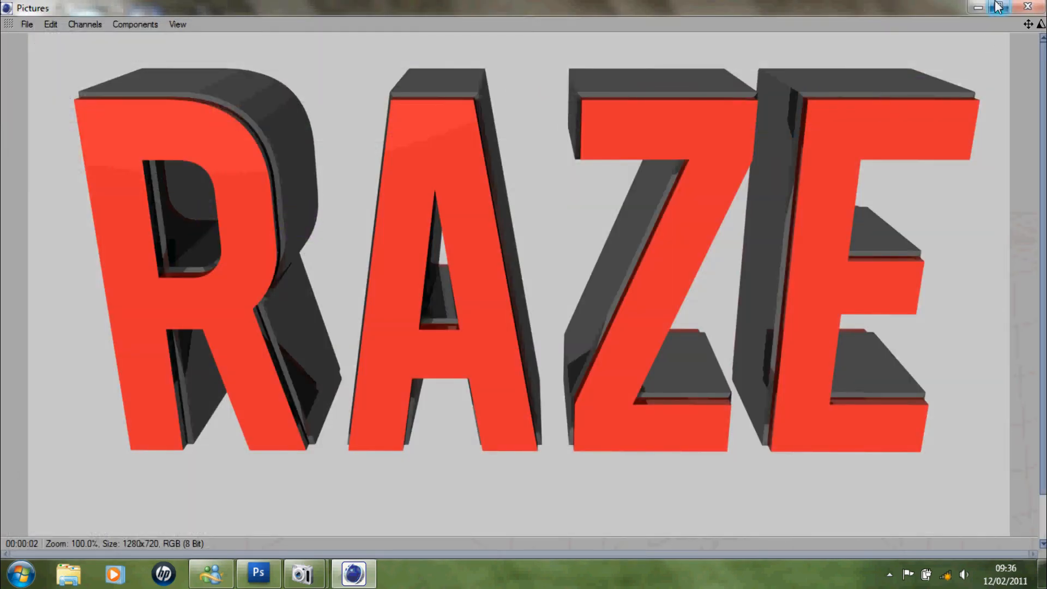